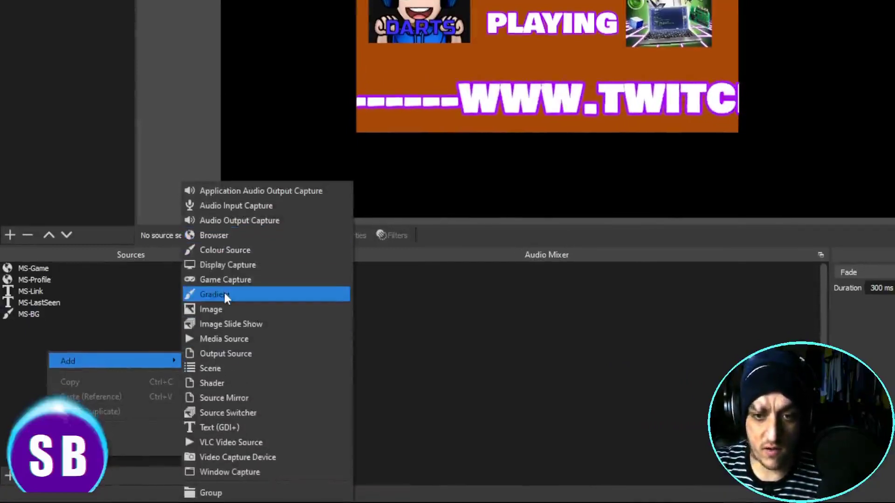
Add a Gradient source named MSBG2 that runs from blue #0000ff to red #ff0000.
left_click(248, 298)
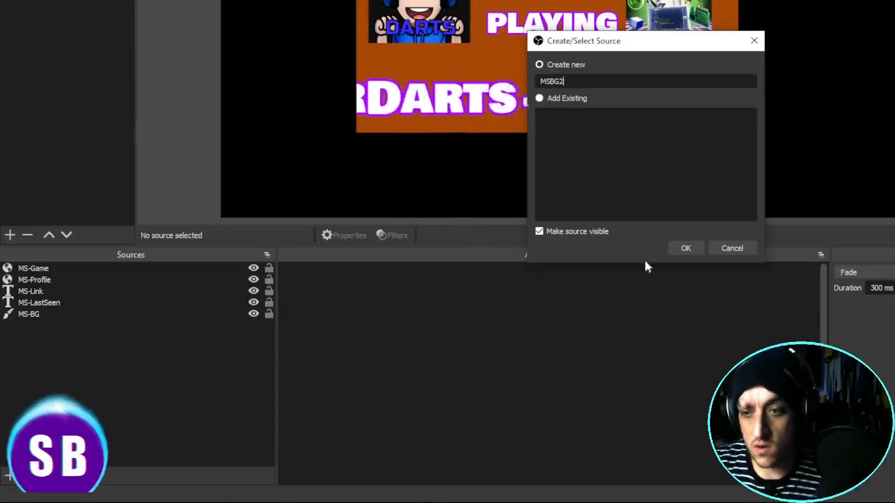
left_click(687, 248)
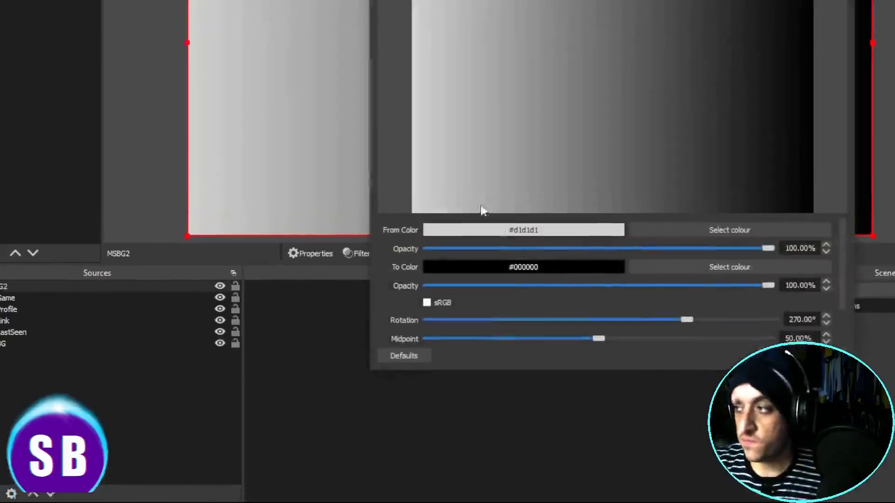
left_click(664, 219)
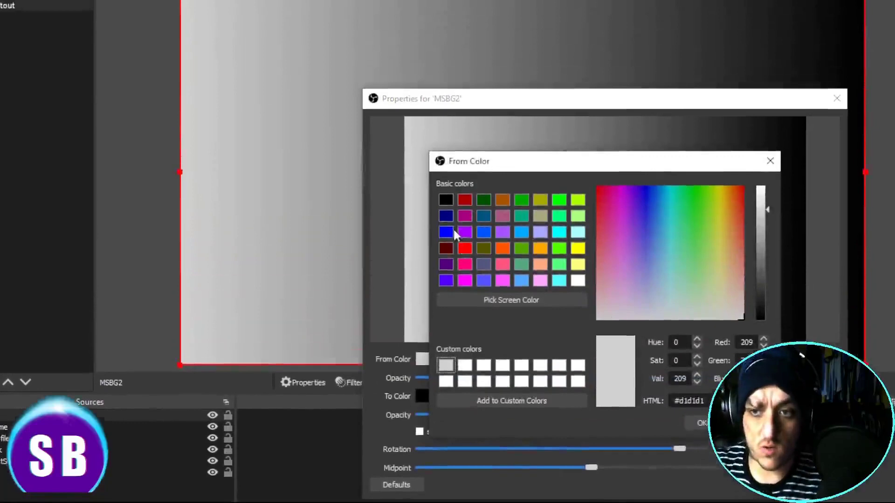
left_click(446, 154)
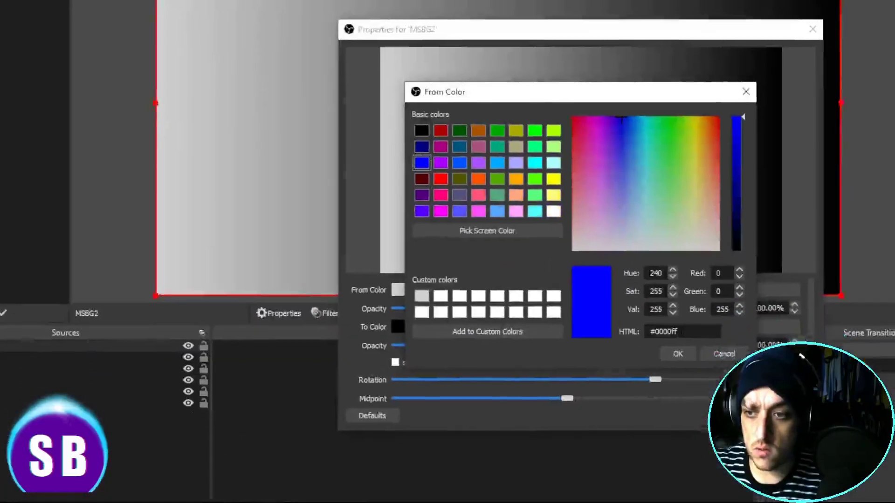
left_click(677, 354)
left_click(680, 326)
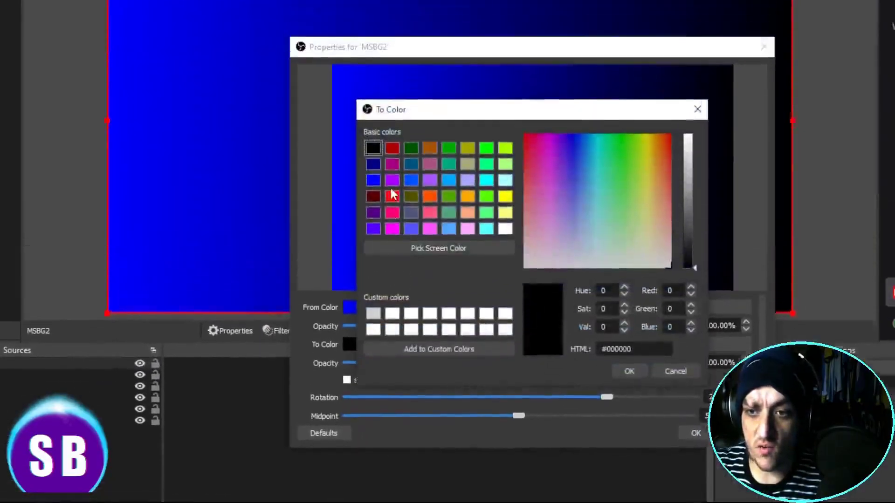
left_click(392, 196)
left_click(629, 372)
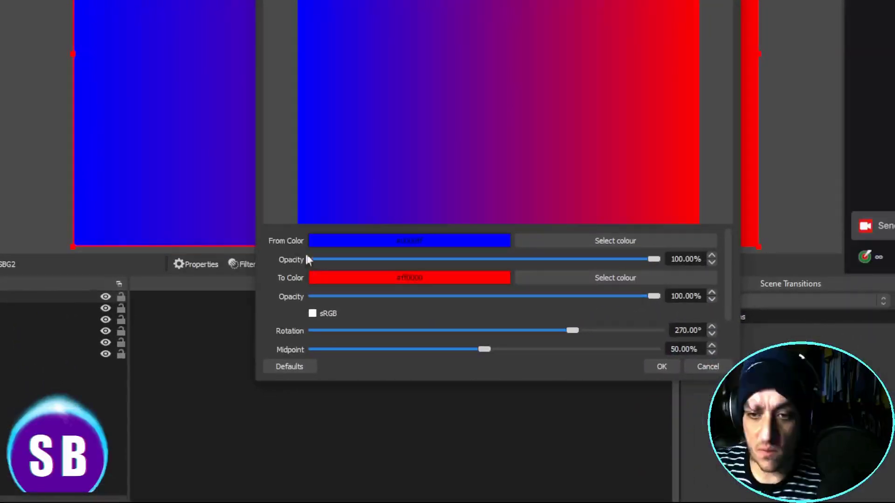
Set the gradient's rotation to 289° and its midpoint to 70%, and accept the source properties.
left_click_drag(658, 260, 680, 267)
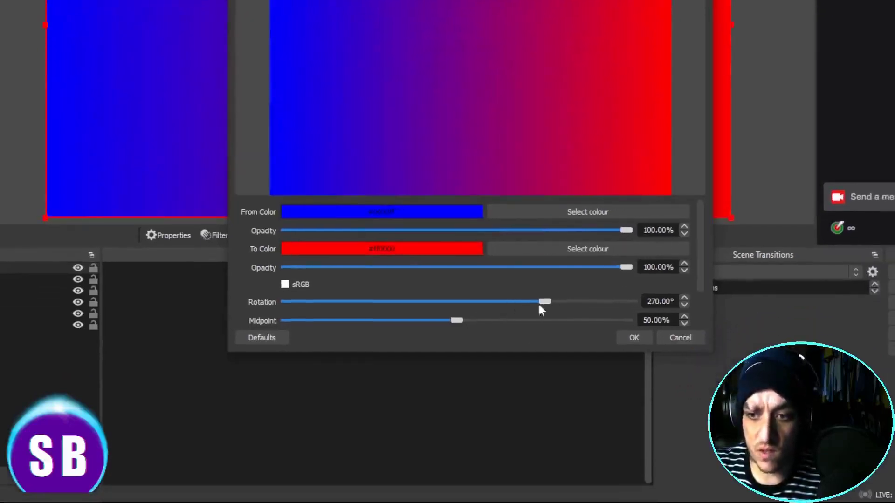
left_click_drag(547, 303, 565, 302)
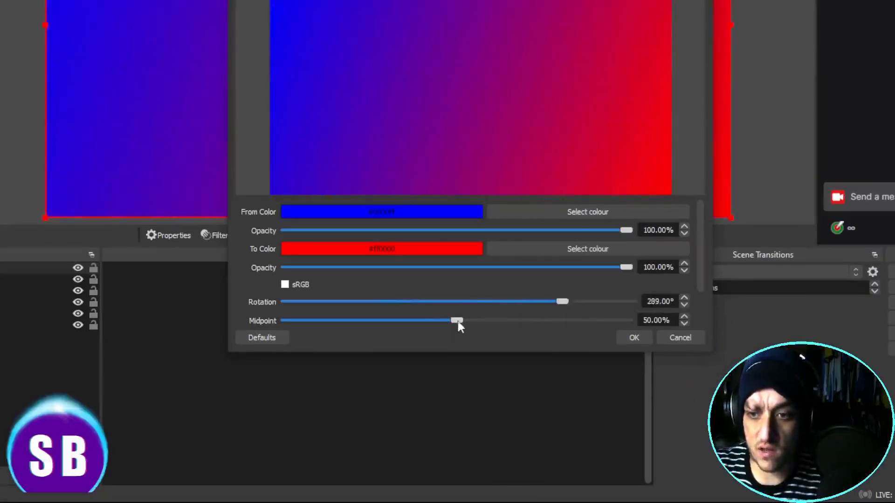
left_click_drag(433, 322, 527, 316)
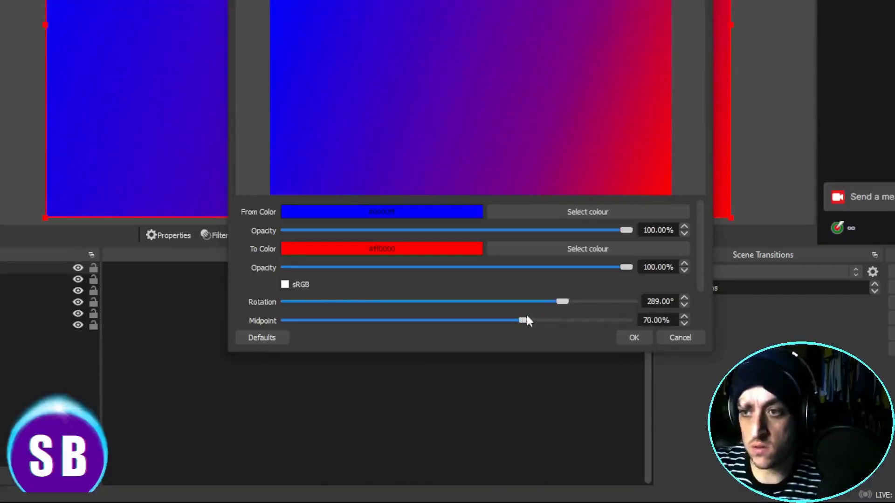
left_click(635, 338)
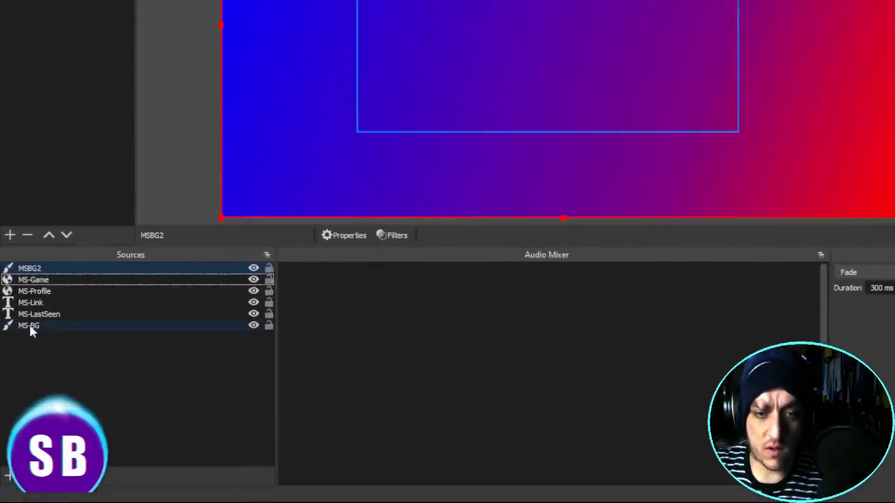
Copy the transform of the MS-BG source and paste it onto the MSBG2 gradient source.
left_click(58, 328)
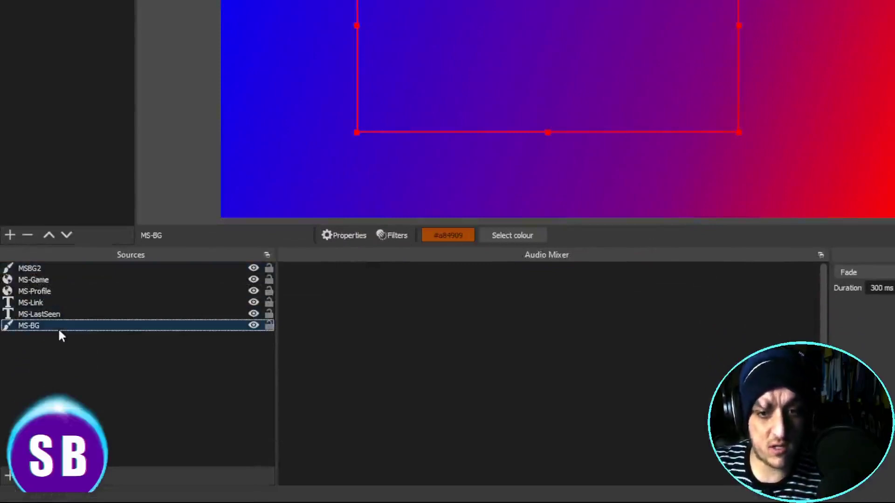
right_click(57, 328)
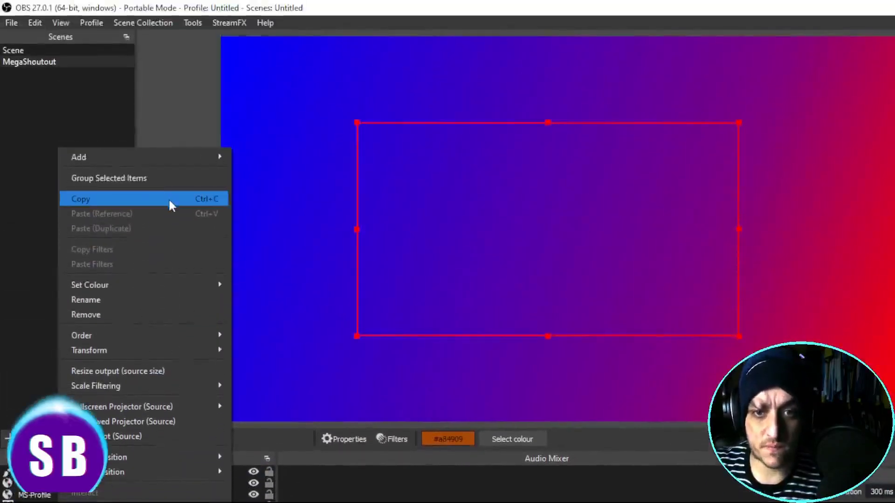
mouse_move(191, 354)
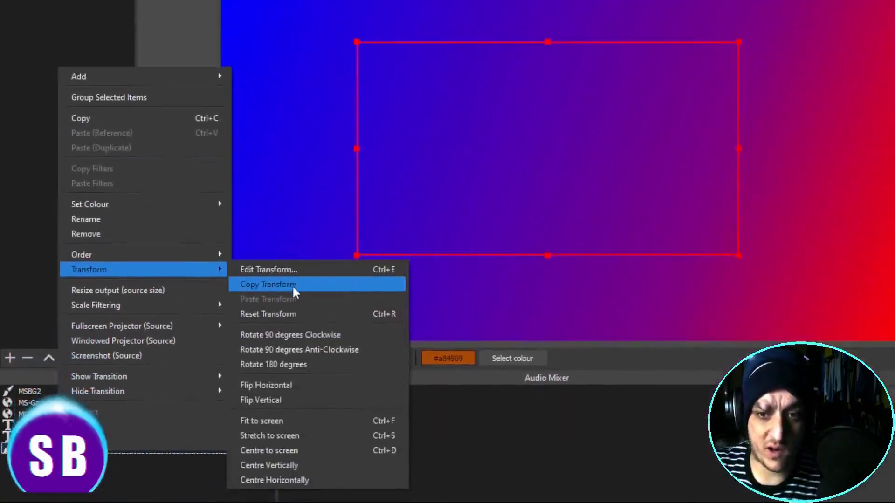
left_click(297, 284)
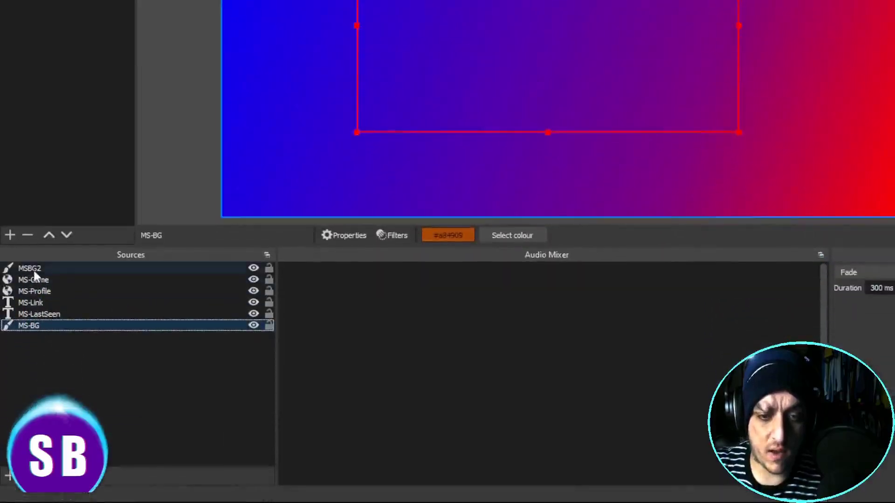
right_click(36, 270)
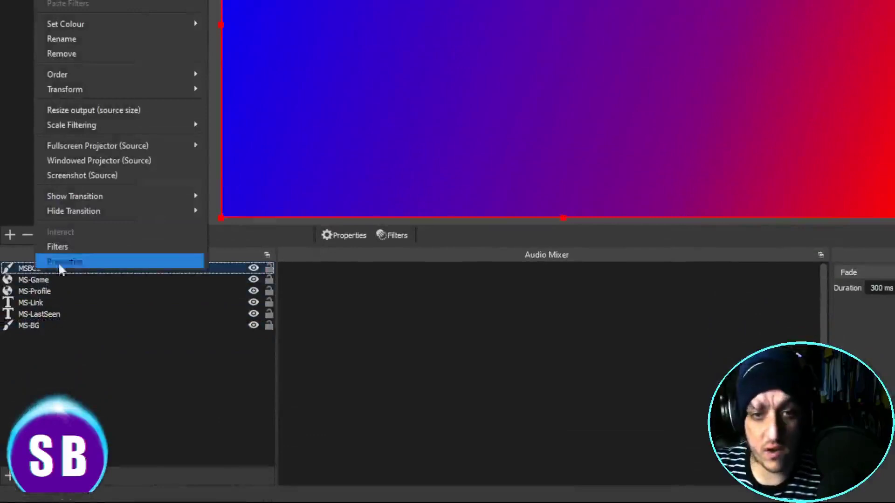
mouse_move(195, 93)
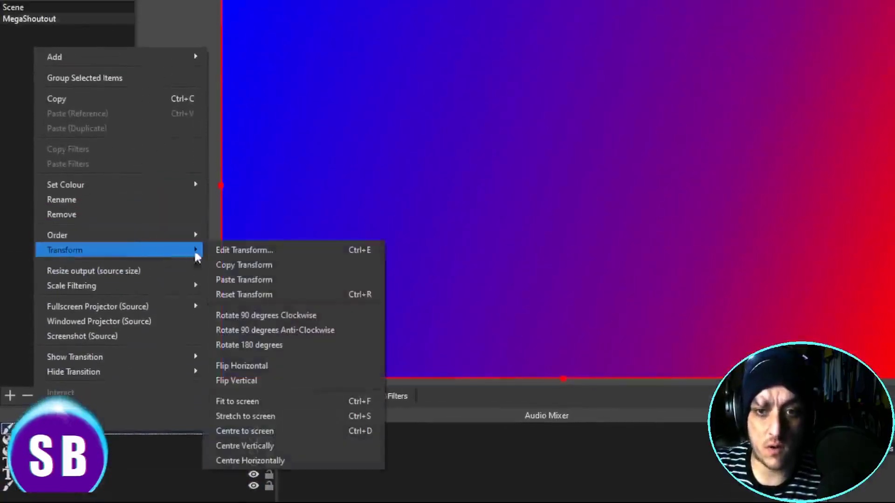
left_click(259, 282)
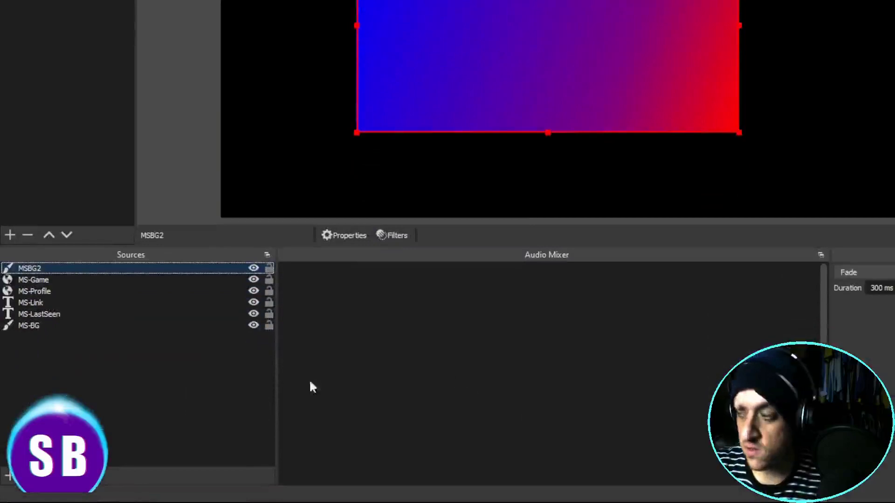
left_click(216, 398)
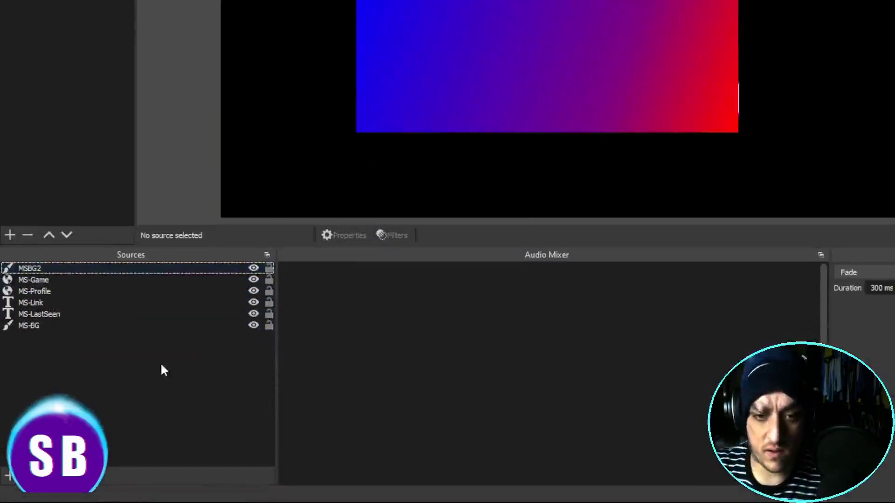
Remove the old MS-BG colour source from the MegaShoutout scene.
left_click(45, 329)
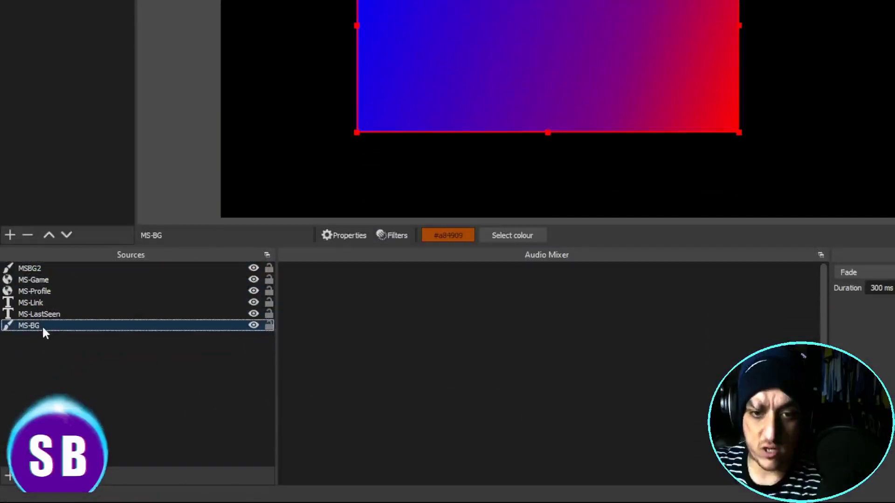
key("Delete")
left_click(634, 188)
Move the MSBG2 source beneath all the other sources in the order and rename it MS-BG.
left_click(45, 269)
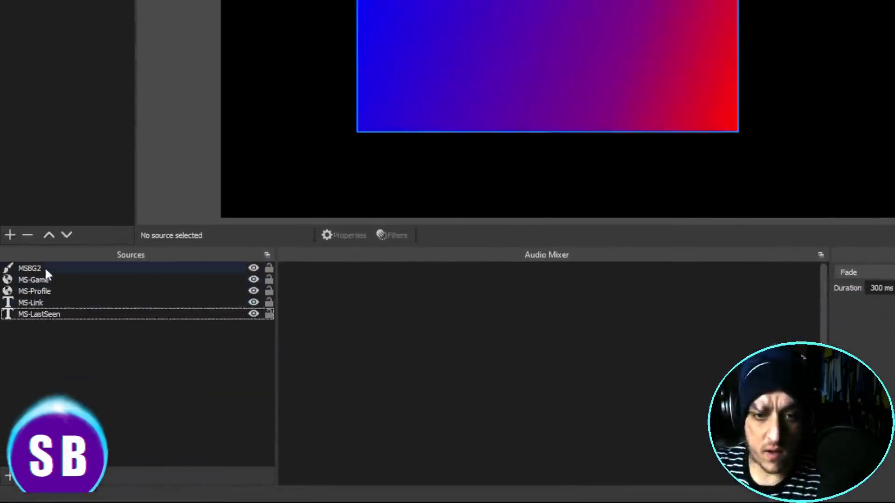
left_click_drag(45, 270, 49, 315)
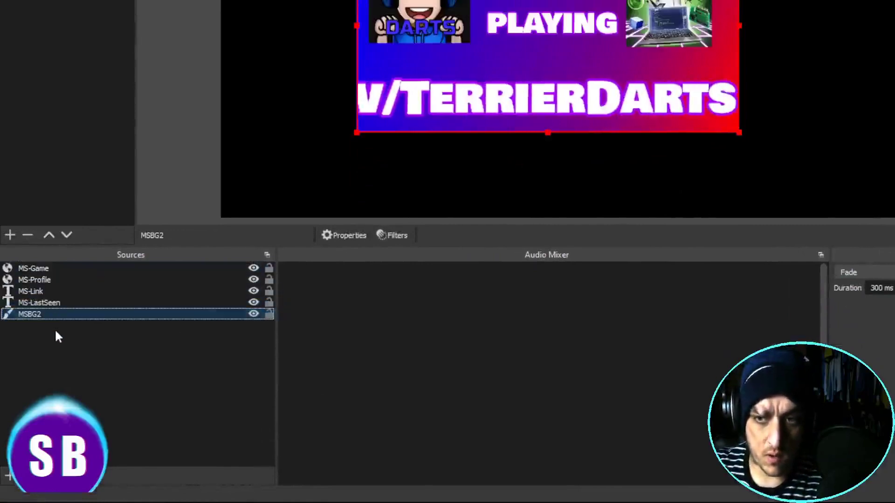
right_click(117, 316)
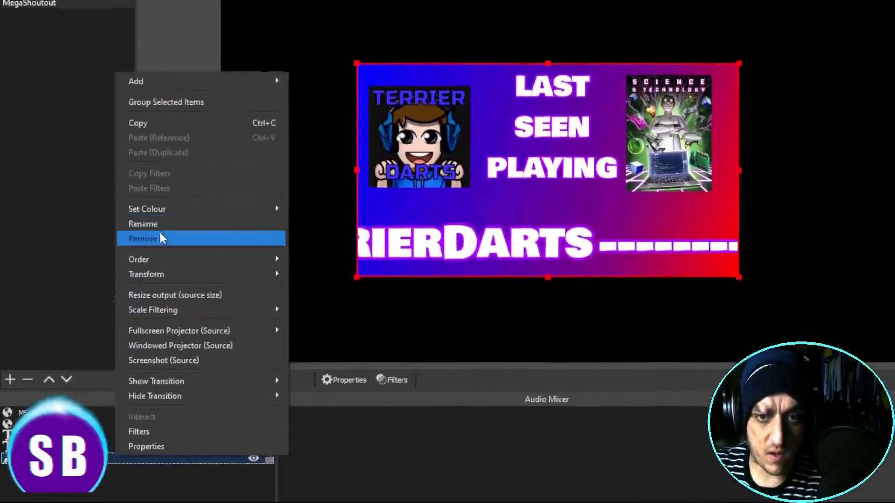
left_click(158, 223)
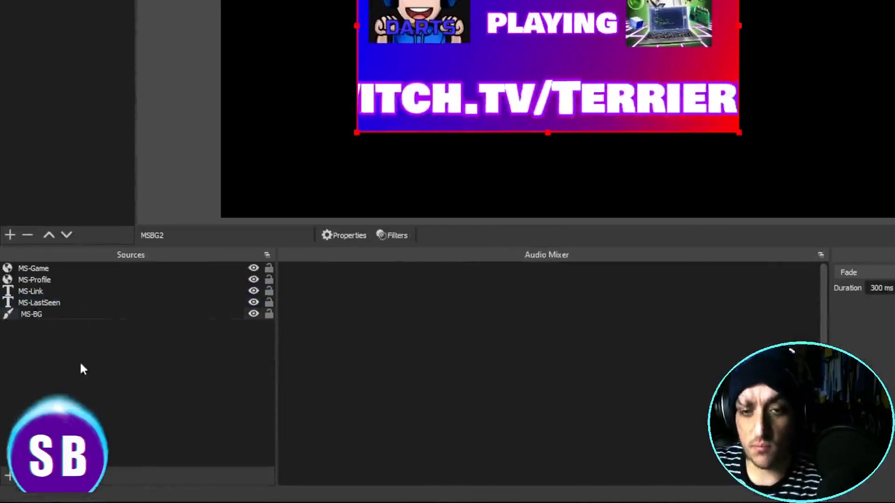
key("Return")
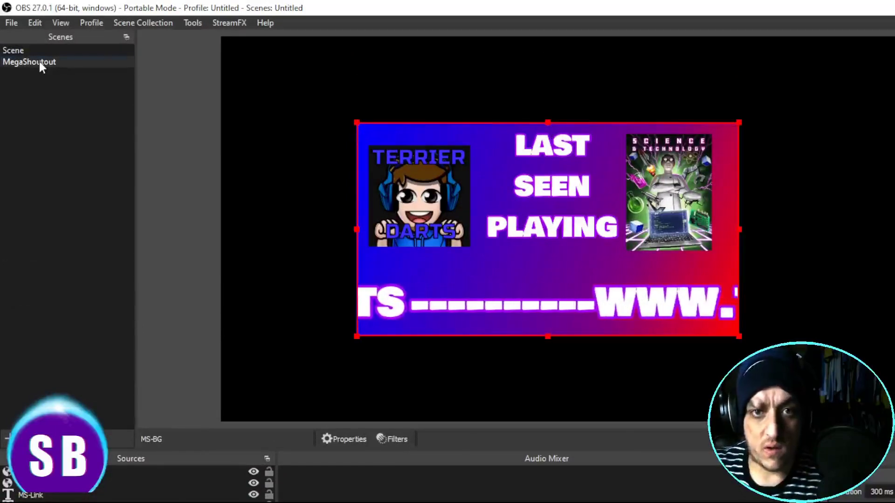
Open the MegaShoutout scene's filters and make sure the MOVE IN filter uses MS-BG as its source.
right_click(40, 63)
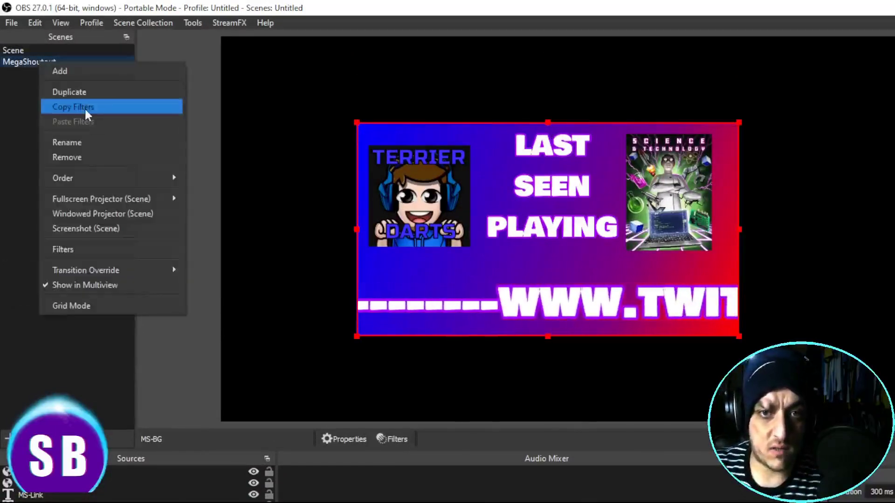
left_click(57, 246)
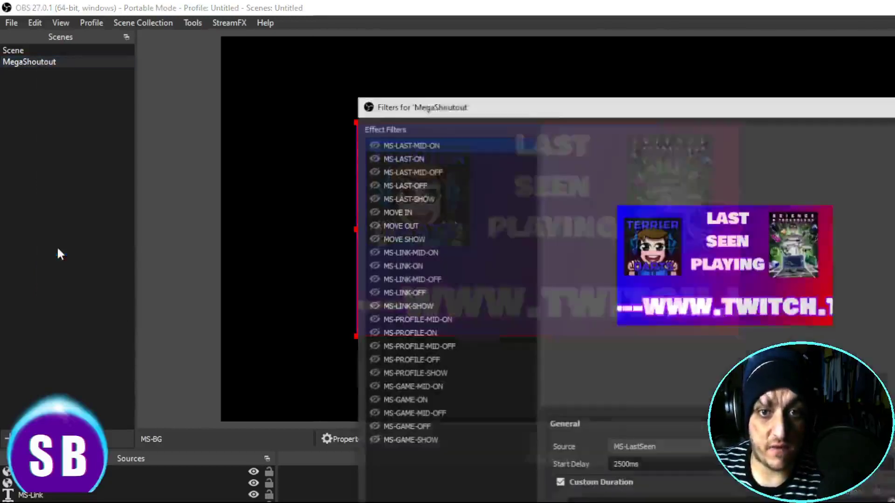
left_click(417, 212)
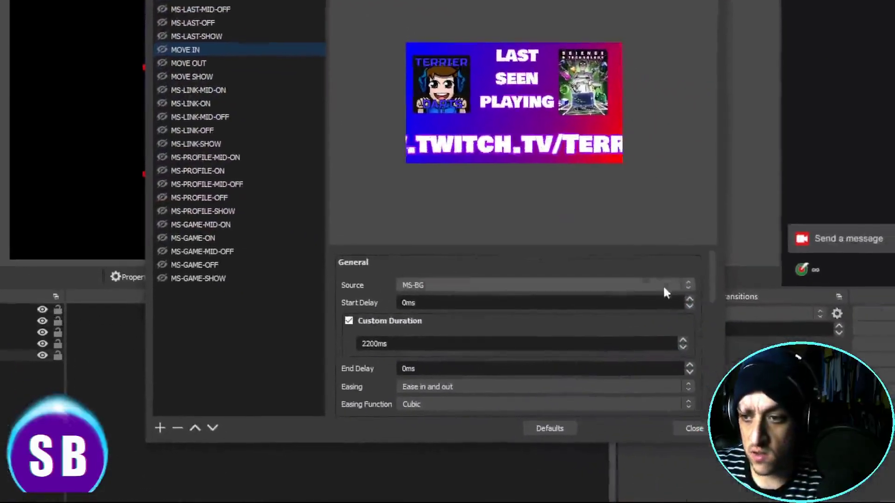
left_click(758, 309)
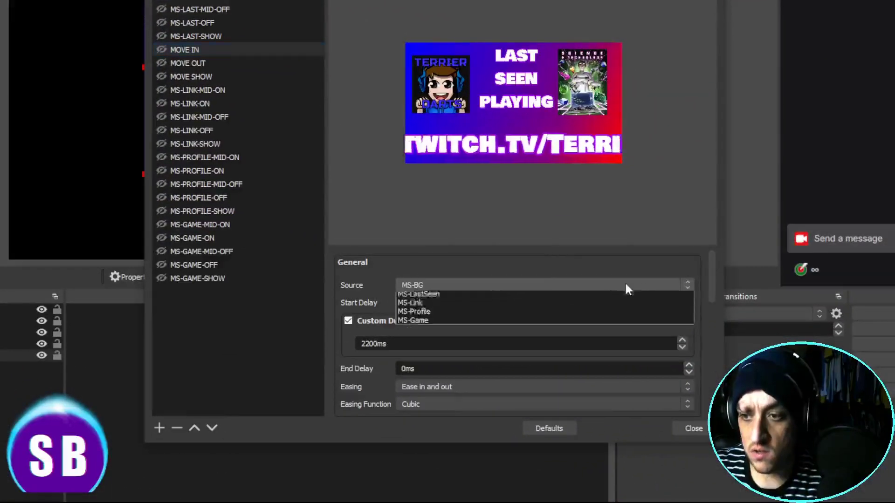
key("Escape")
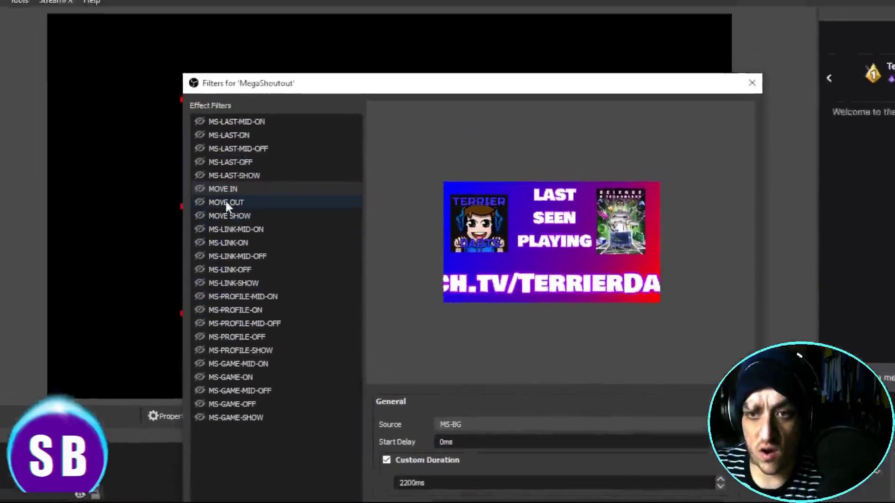
Choose MS-BG as the source of the MOVE OUT and MOVE SHOW filters, and close the scene's filters.
left_click(188, 25)
left_click(466, 377)
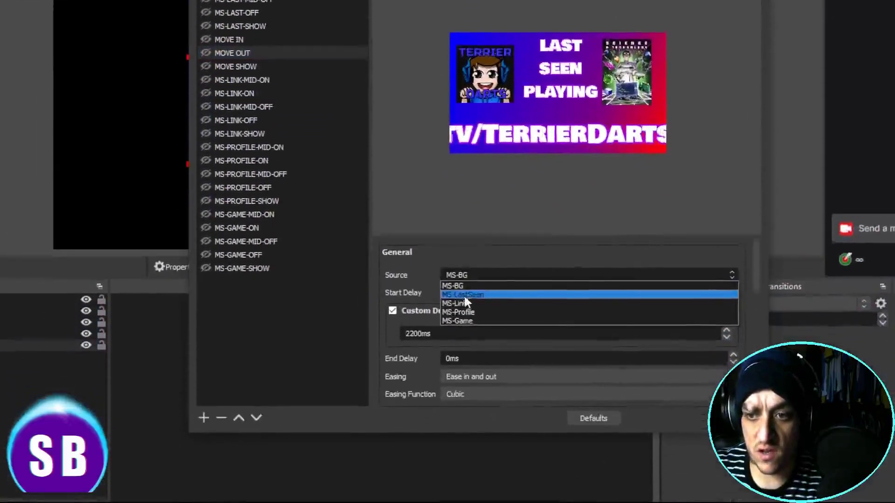
left_click(450, 386)
left_click(236, 93)
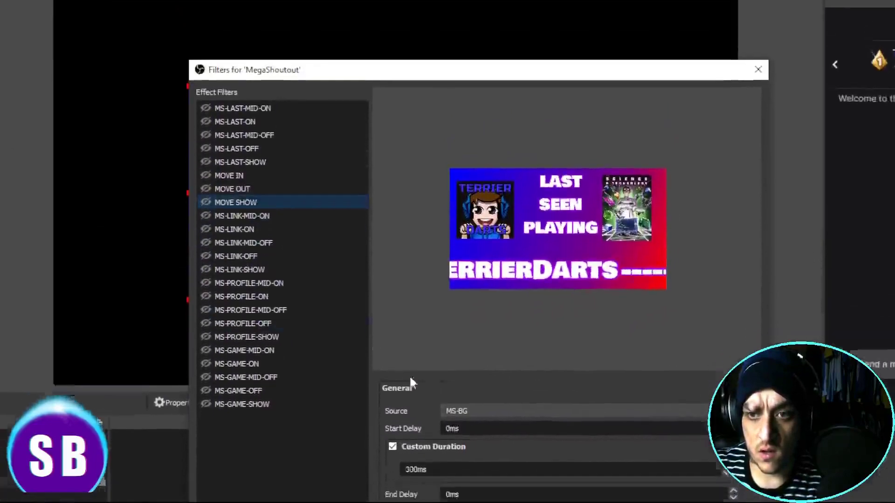
left_click(494, 302)
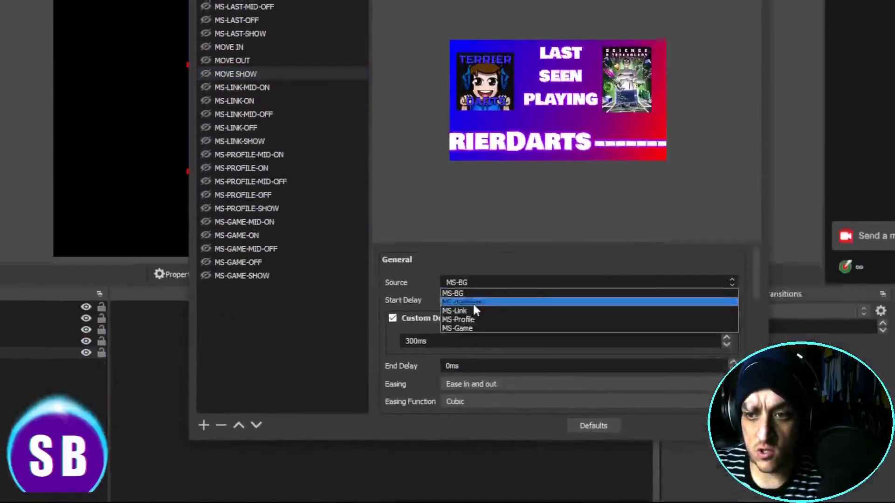
left_click(476, 293)
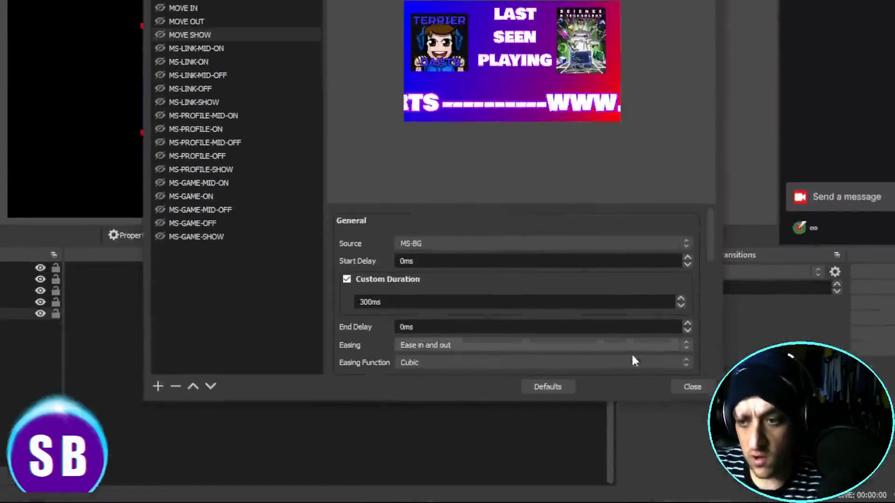
left_click(673, 387)
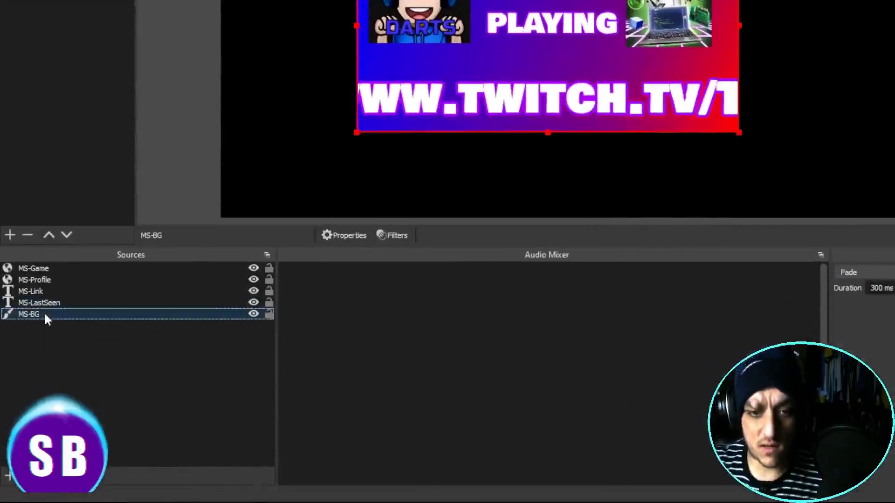
Add a User-defined shader filter to the MS-BG source, keeping the default filter name.
right_click(44, 364)
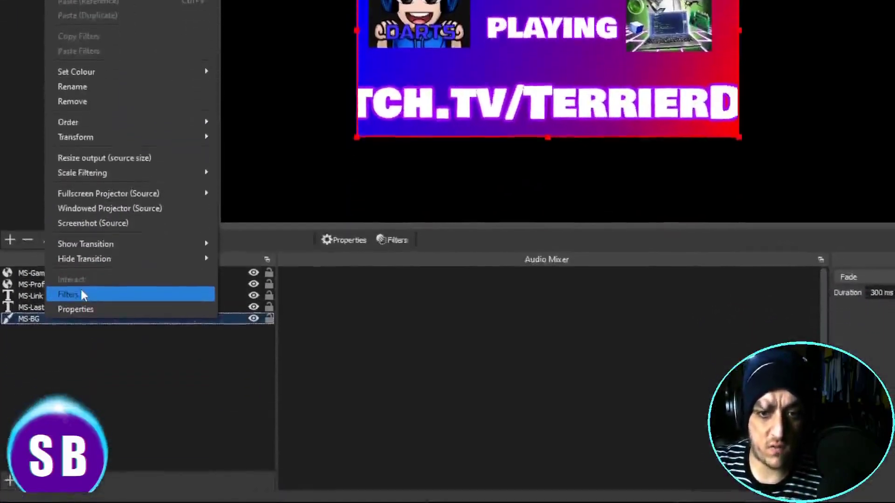
left_click(80, 477)
left_click(370, 385)
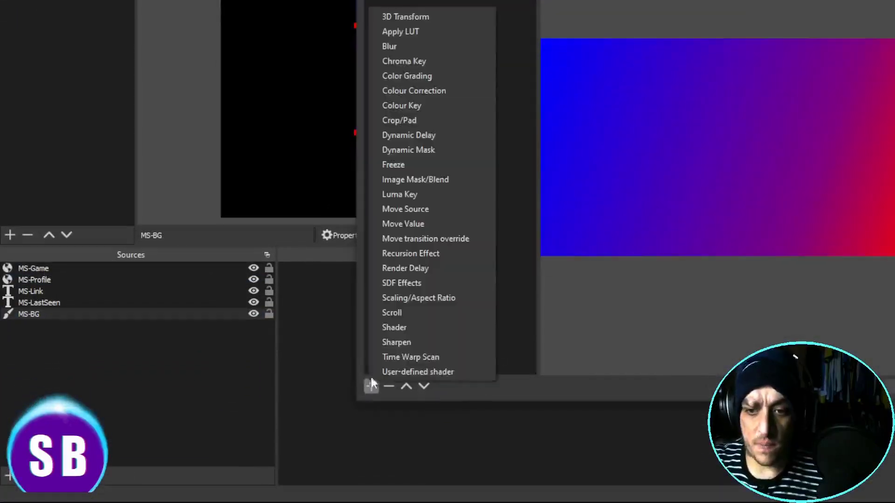
left_click(424, 373)
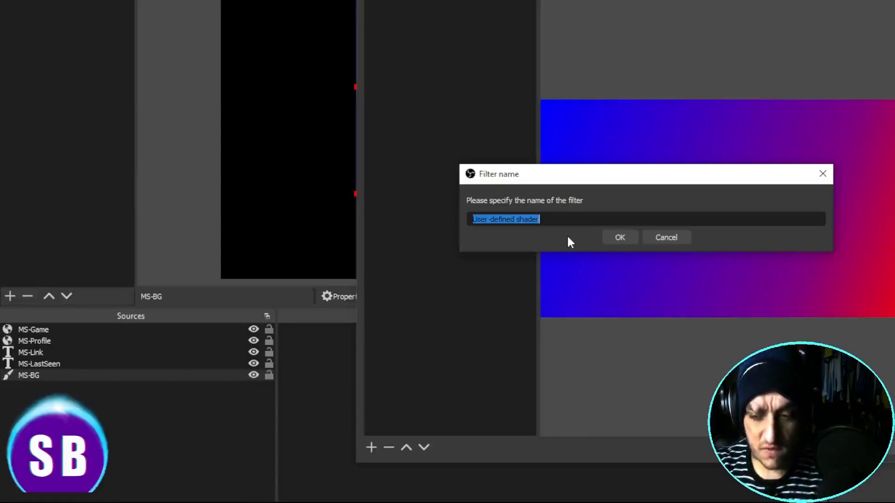
left_click(609, 239)
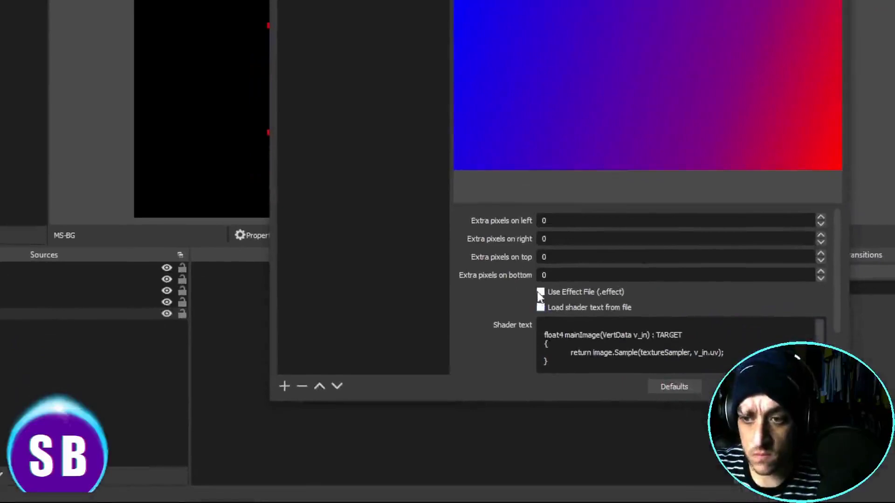
Load the shader text from the rounded_stroke file and give it a corner radius of 25 and a border thickness of 20.
left_click(540, 307)
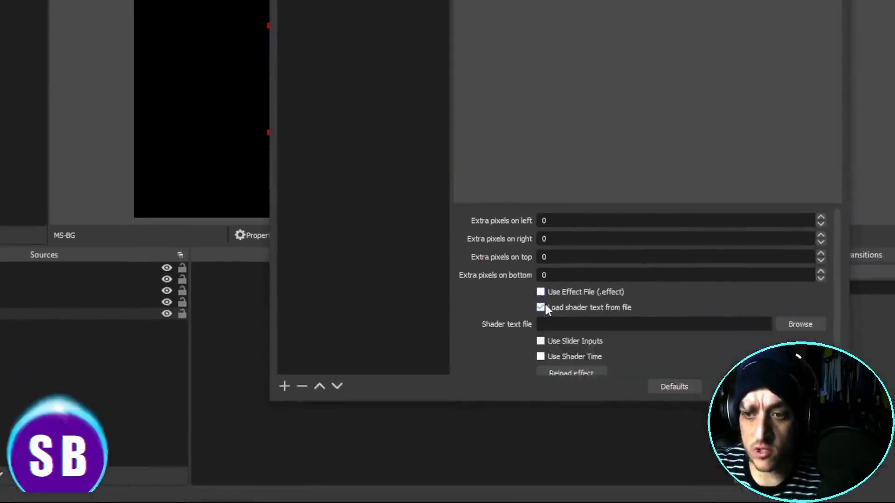
left_click(799, 322)
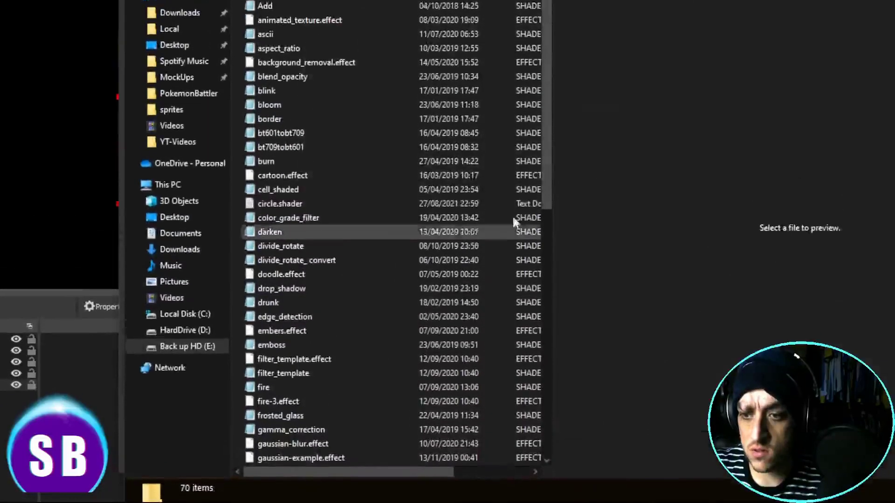
left_click_drag(547, 153, 545, 414)
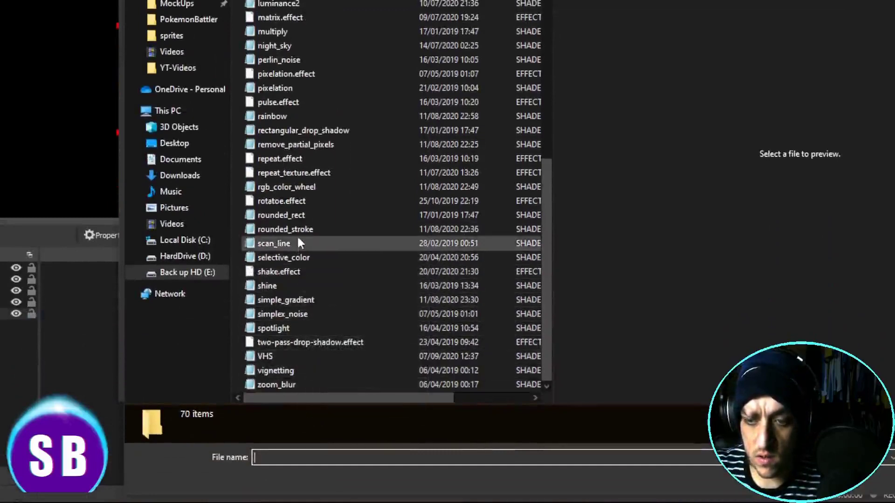
left_click(304, 251)
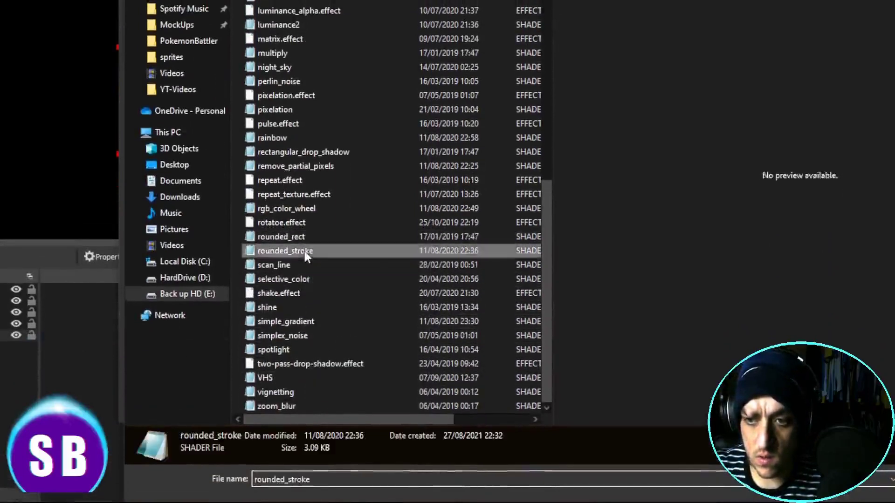
key("Return")
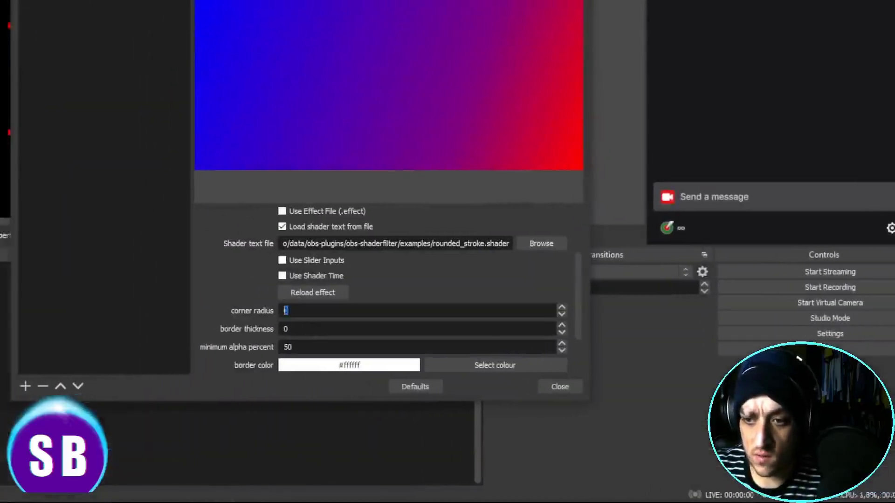
type("250")
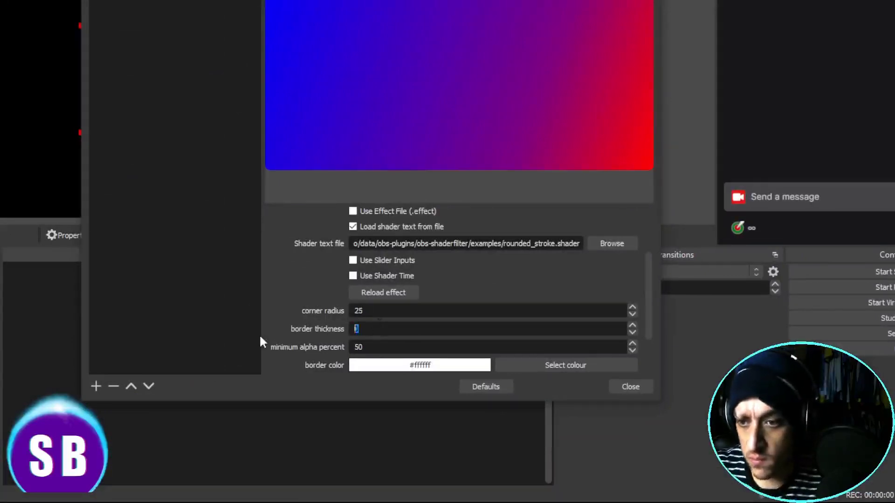
type("20")
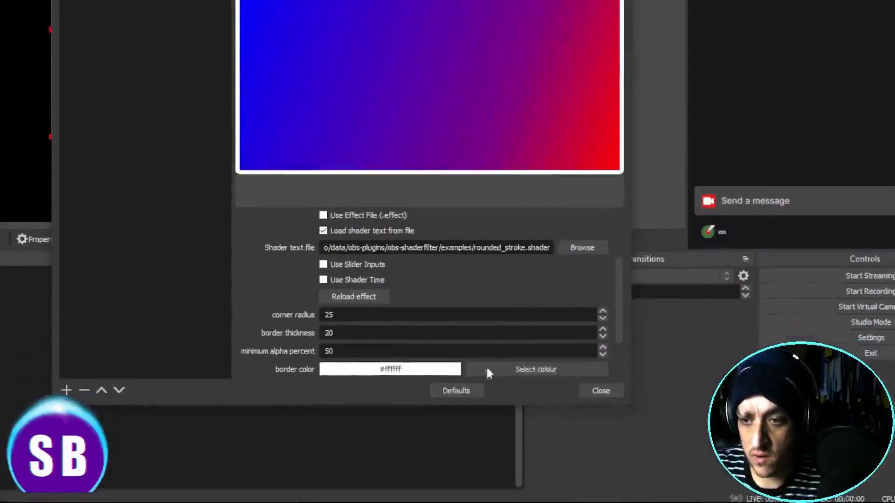
Try magenta (#ff00ff) and purple (#aa00ff) as the shader's border colour.
left_click(506, 401)
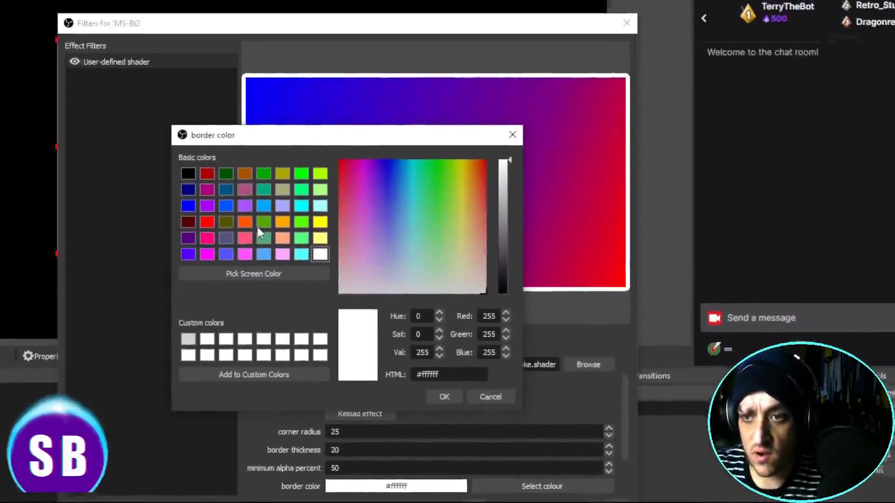
left_click(208, 262)
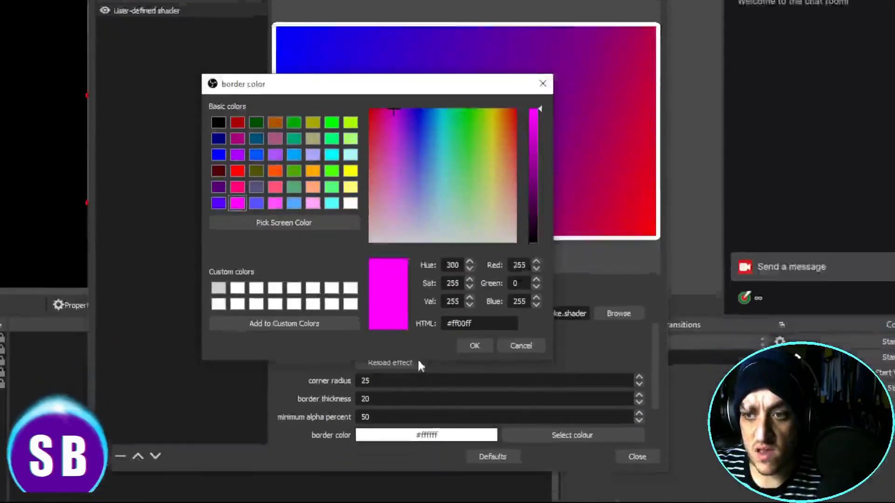
left_click(472, 289)
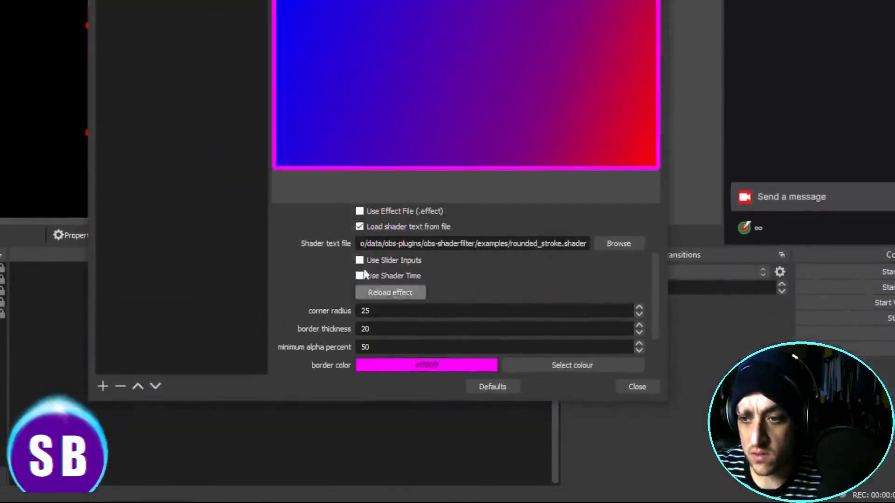
left_click(531, 365)
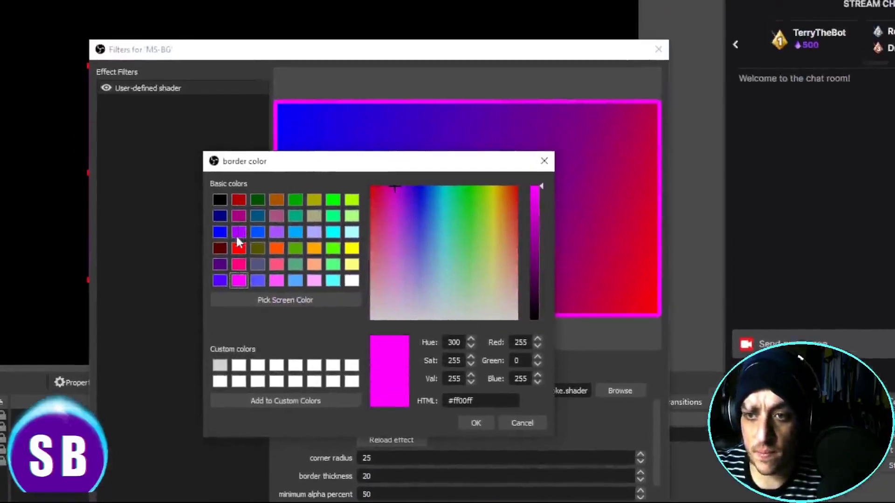
left_click(238, 112)
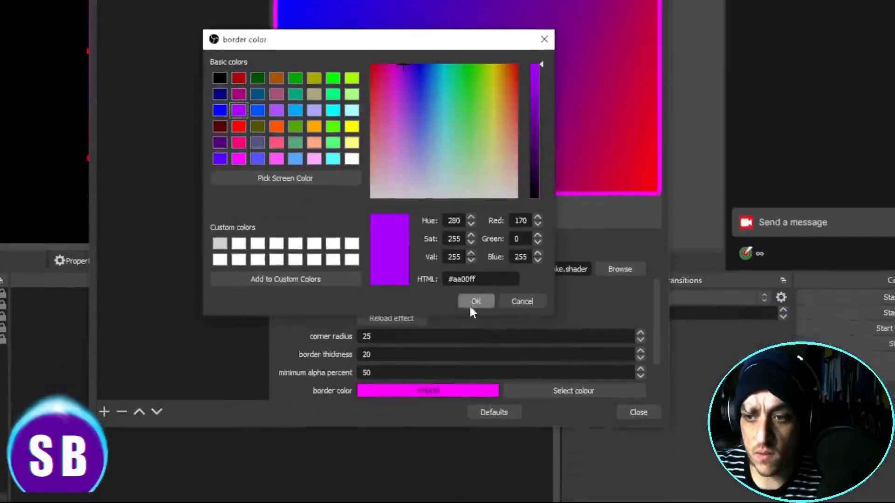
left_click(476, 431)
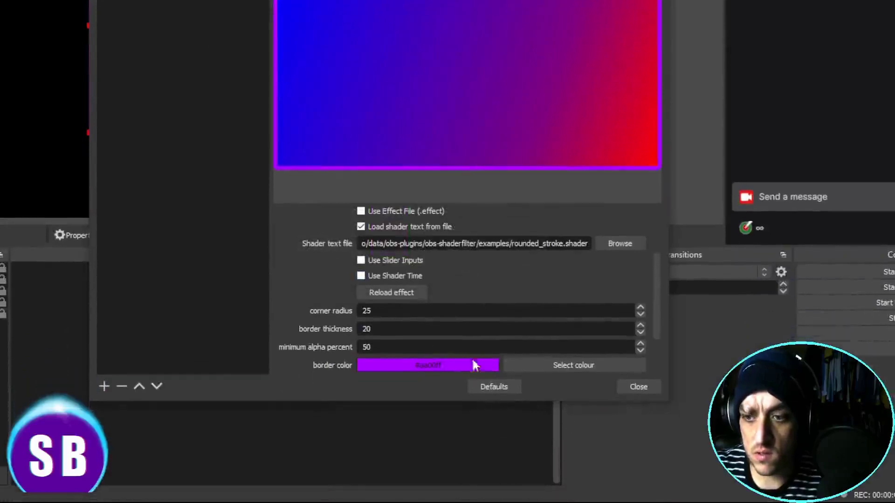
Set the shader's border colour to yellow (#ffff00) and close the MS-BG filters.
left_click(521, 364)
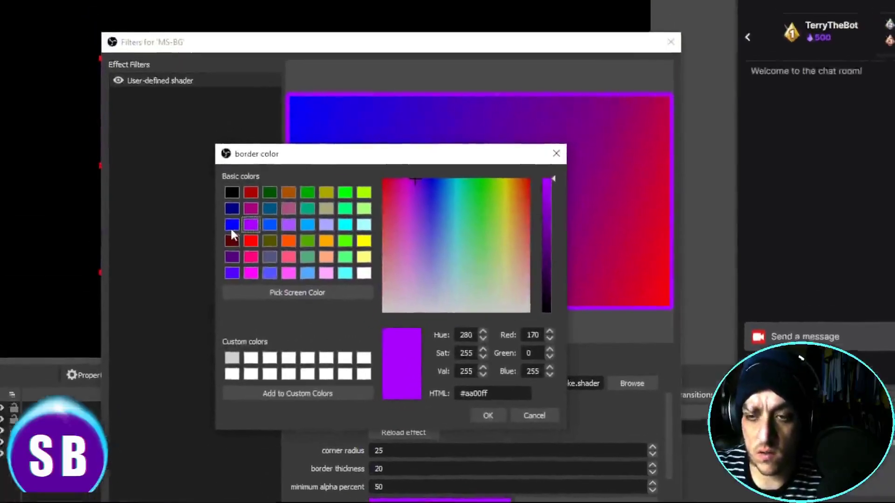
left_click(231, 226)
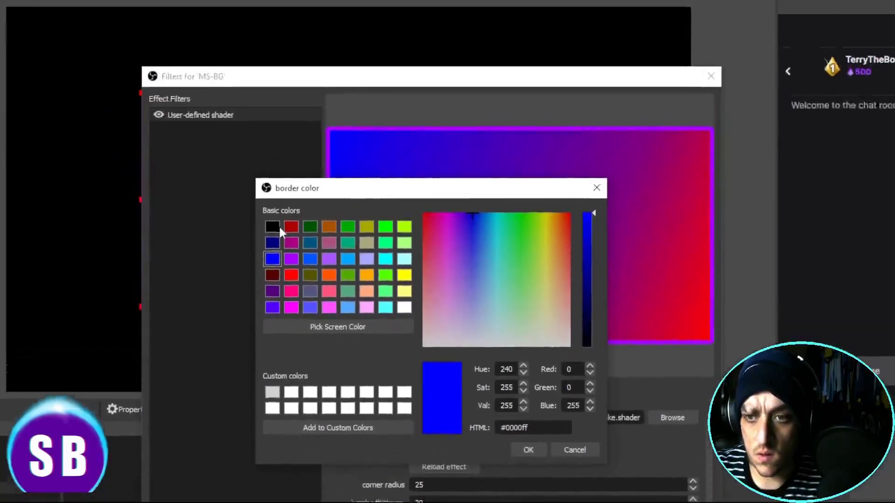
left_click(278, 228)
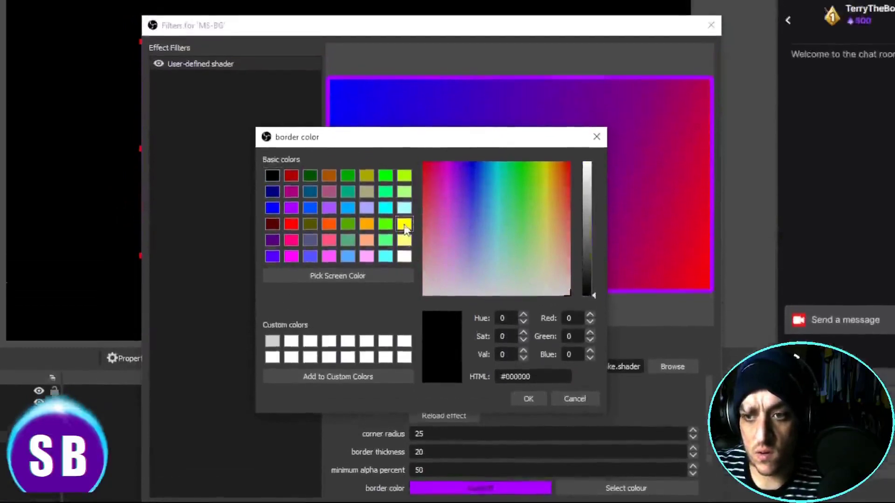
left_click(404, 115)
left_click(527, 290)
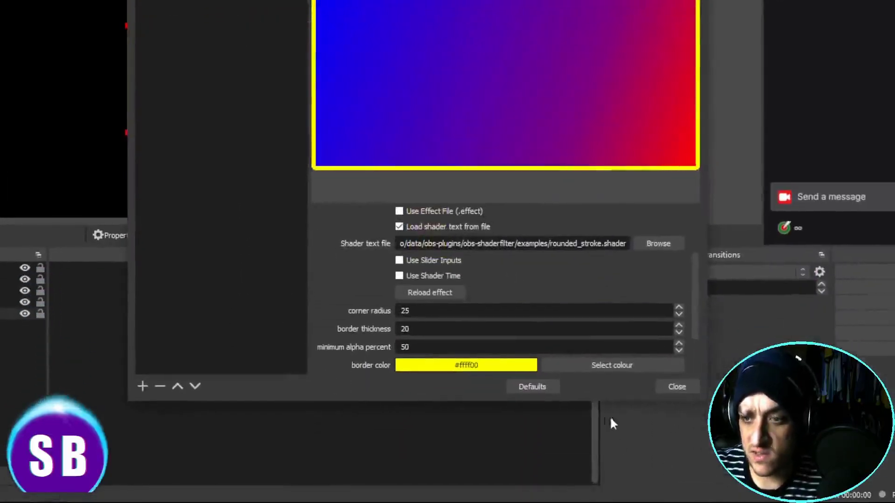
left_click(648, 388)
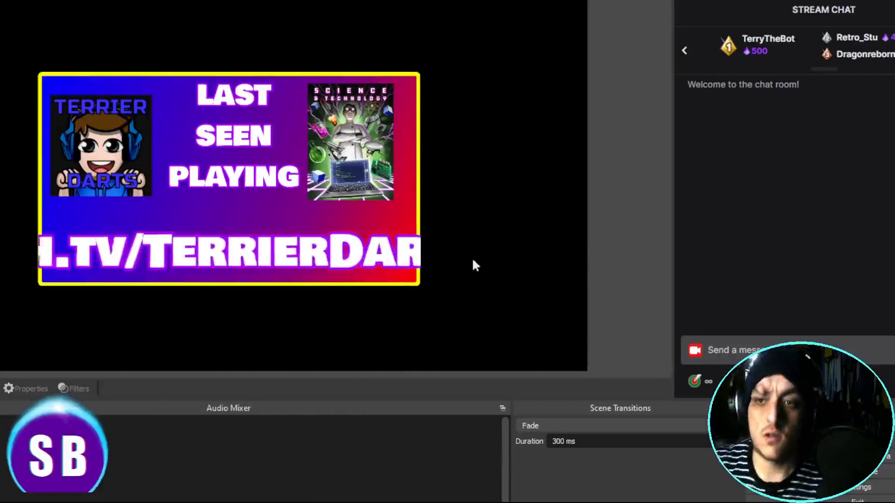
Shrink the scrolling MS-Link text to about half the width of the background, keeping it in the box's lower-left corner.
left_click(415, 277)
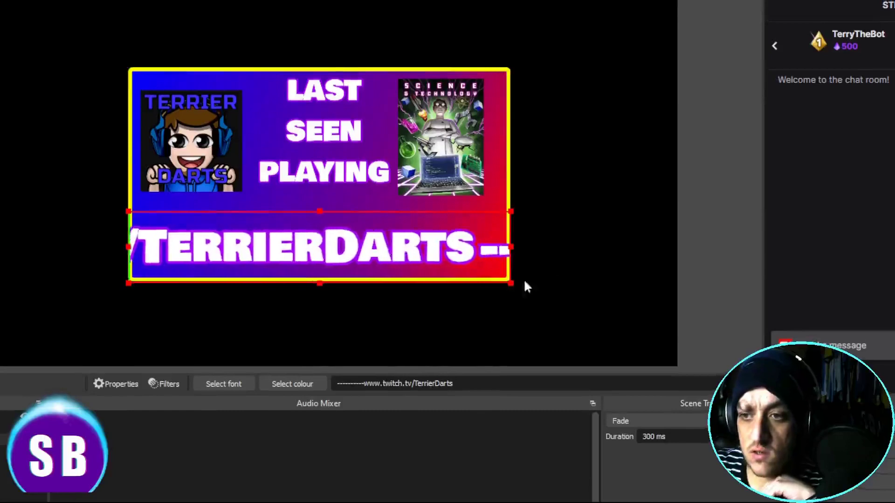
left_click_drag(511, 283, 272, 267)
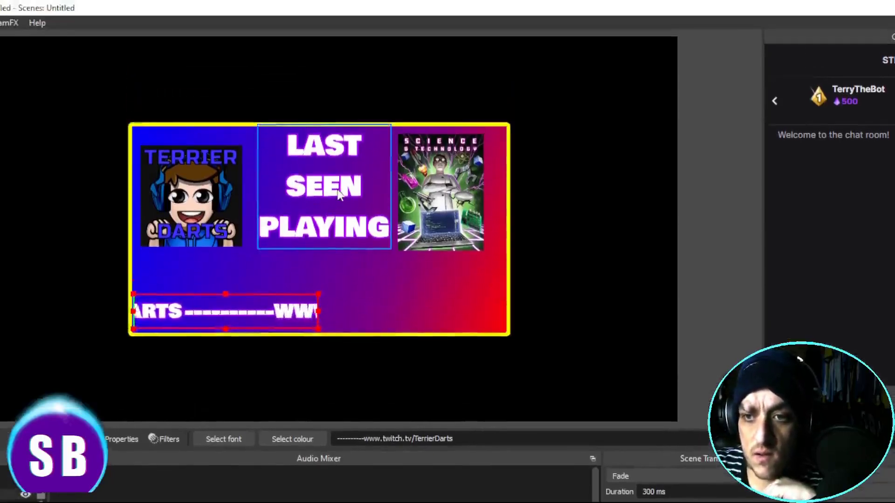
left_click(386, 200)
left_click(345, 212)
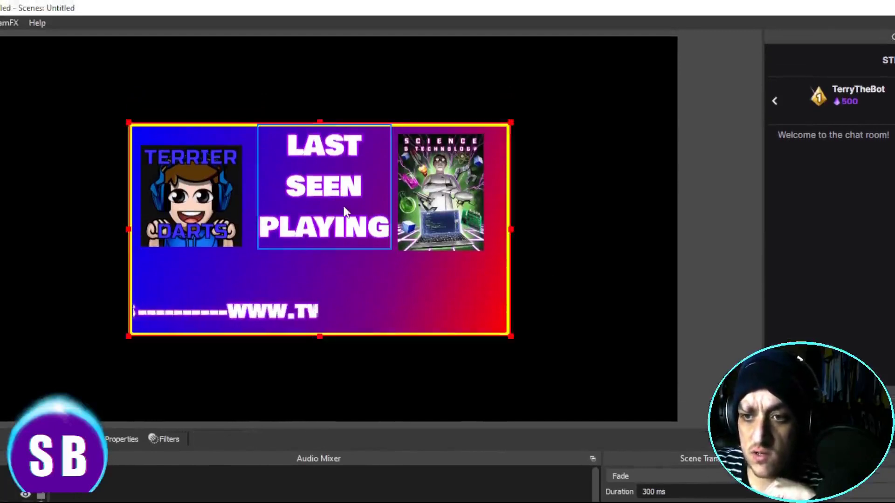
left_click_drag(343, 192, 334, 179)
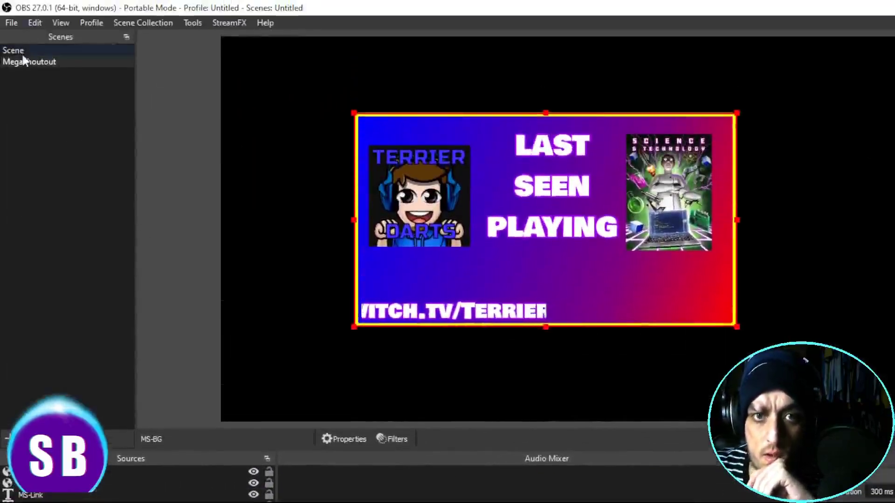
Check the list of filters on the MegaShoutout scene and close it again.
right_click(24, 58)
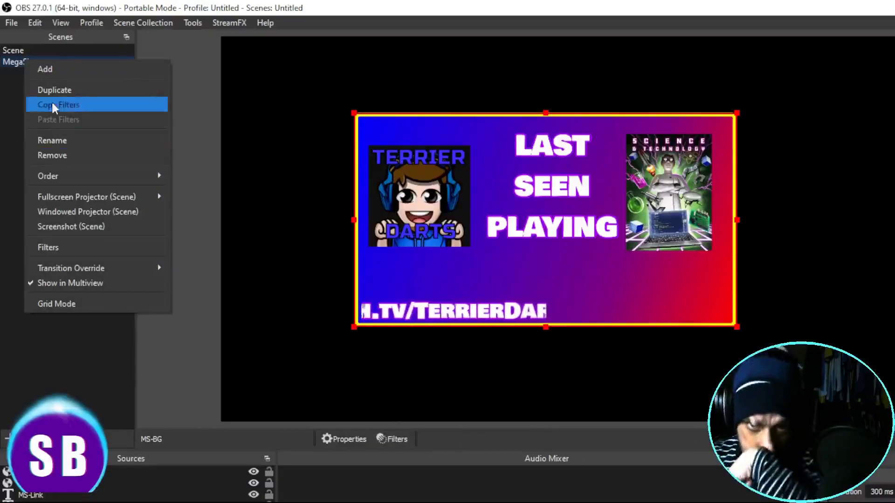
left_click(82, 248)
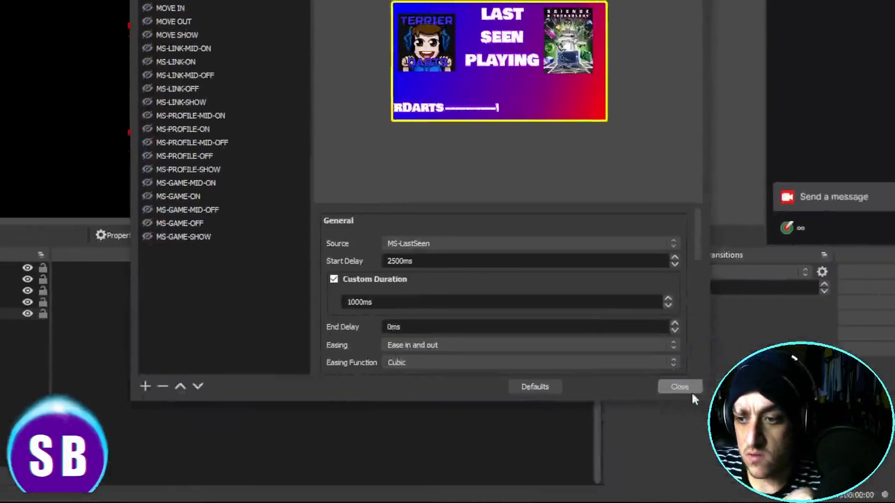
left_click(680, 385)
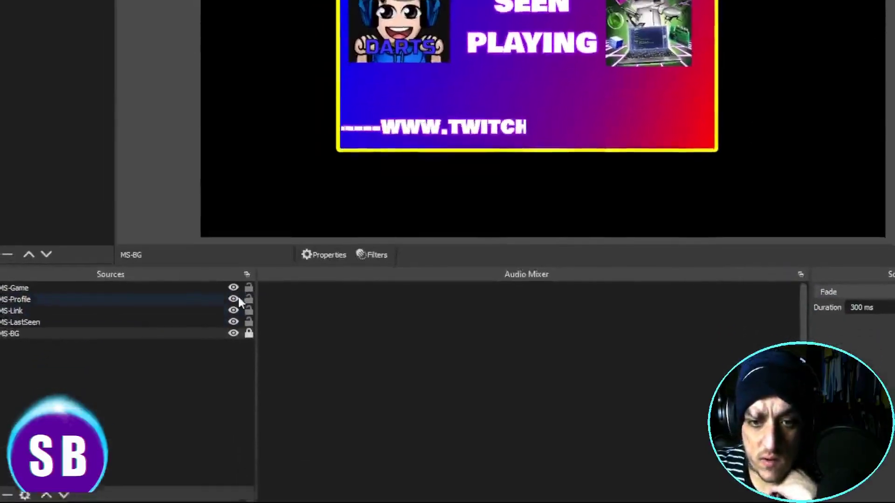
Lock the MS-Profile and MS-Game sources.
left_click(227, 364)
left_click(227, 353)
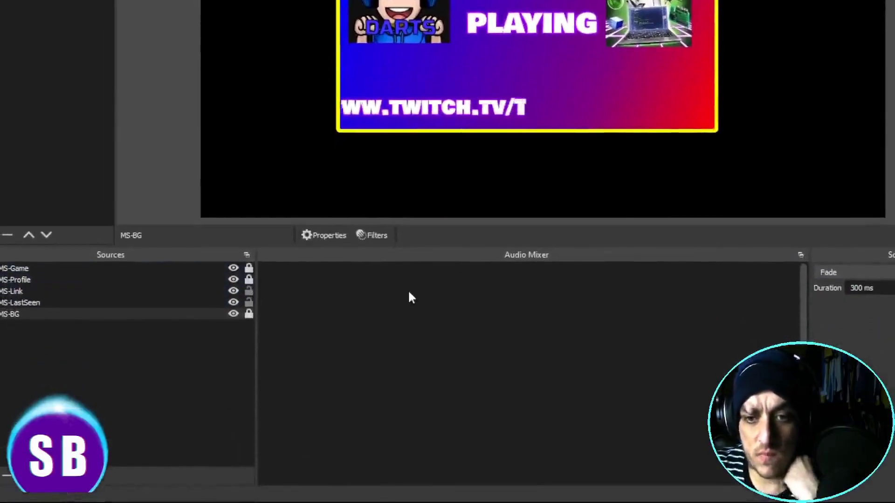
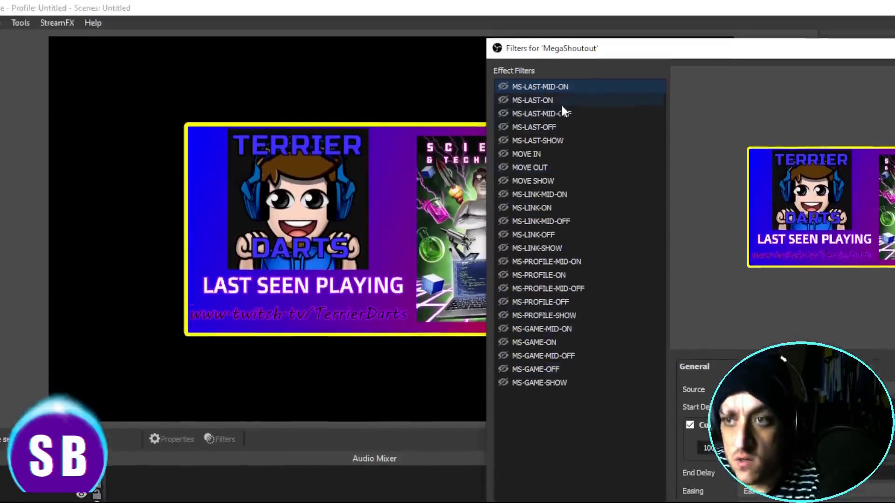
Update the MS-LAST-ON filter with the current transform of the MS-LastSeen source.
left_click(561, 102)
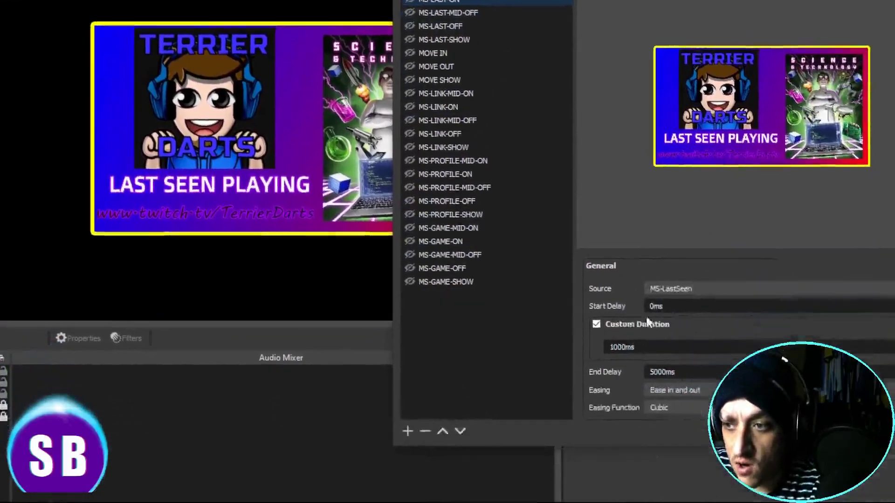
scroll(699, 400, "down", 3)
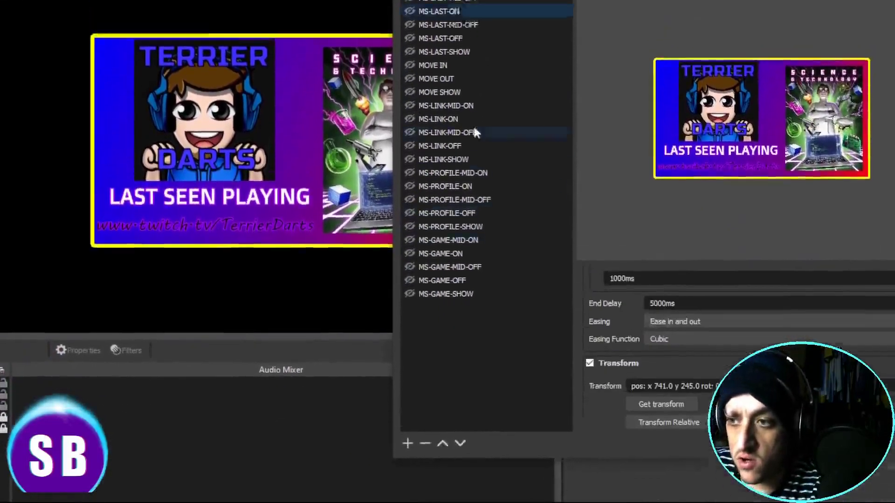
left_click(680, 406)
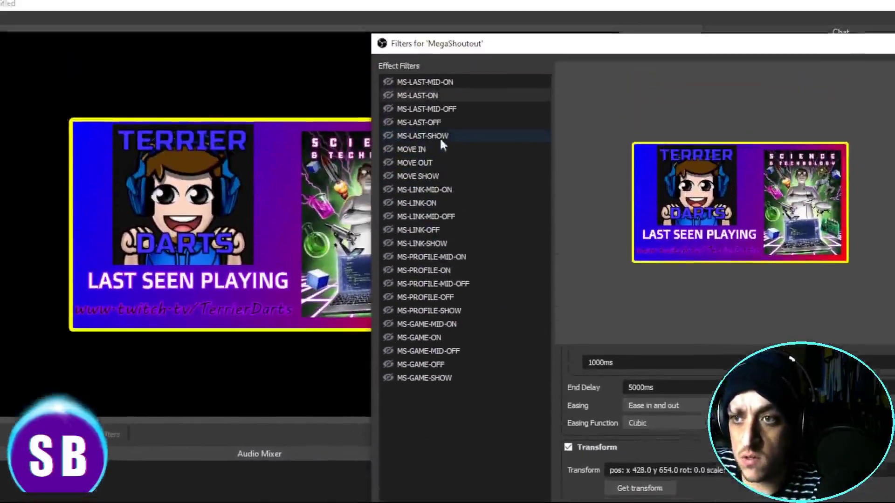
Update the MS-LAST-OFF and MS-LAST-SHOW filters with the current transform of the MS-LastSeen source.
left_click(421, 122)
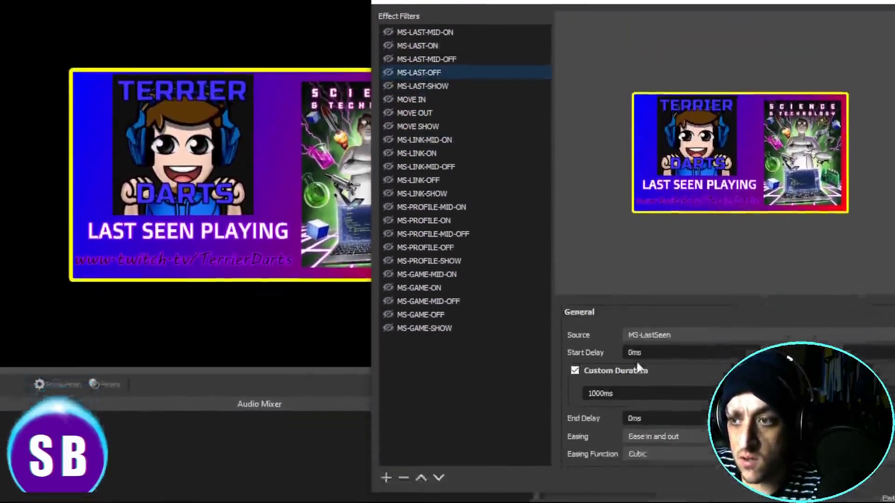
scroll(639, 366, "down", 5)
left_click(628, 359)
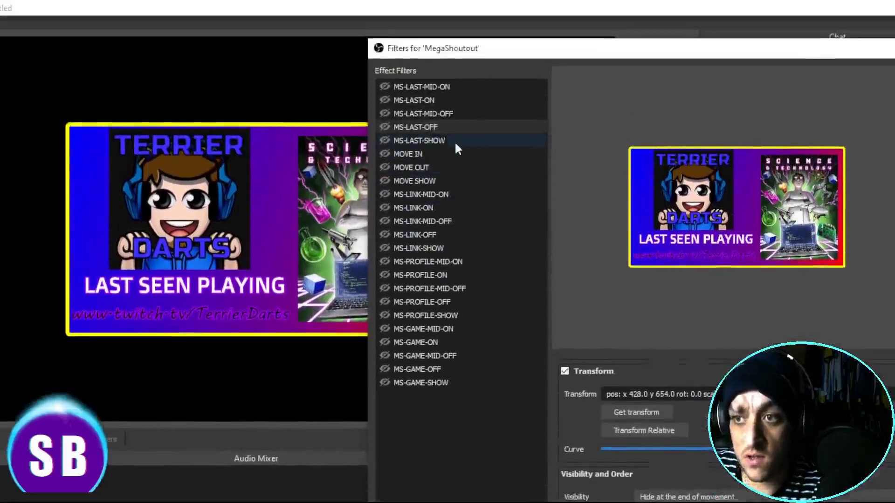
left_click(456, 146)
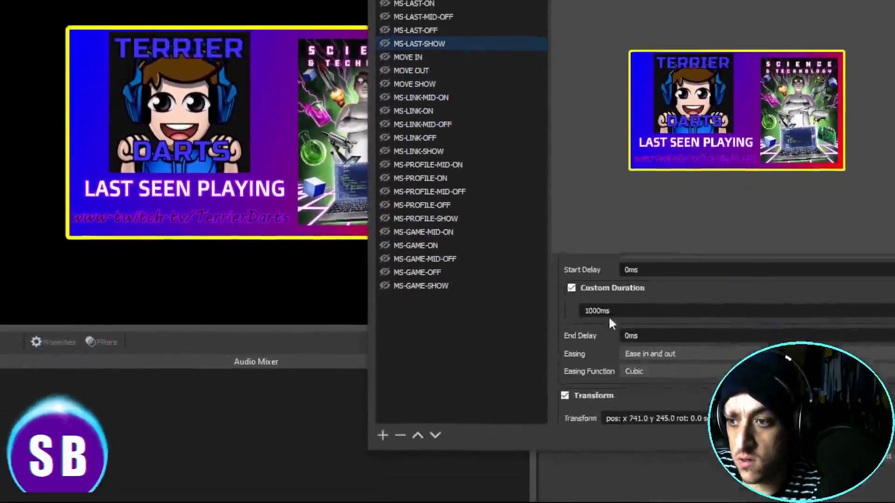
scroll(608, 315, "down", 1)
left_click(637, 291)
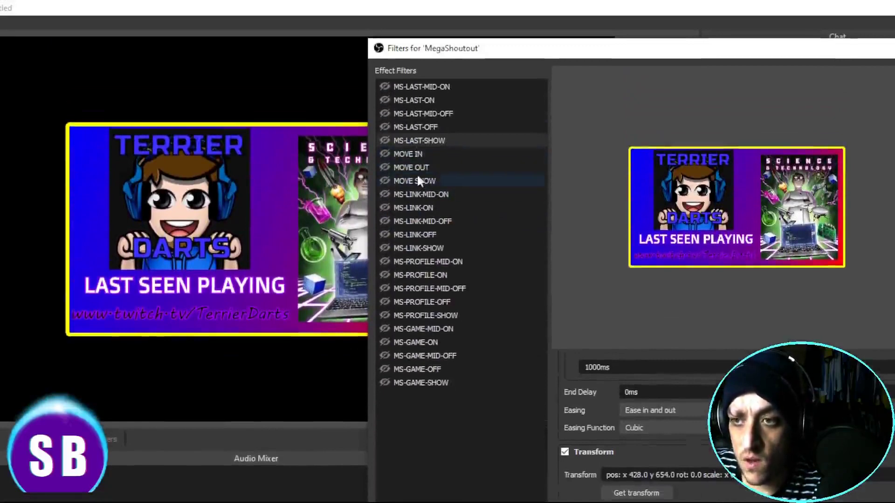
Update the MS-LINK-ON, MS-LINK-OFF and MS-LINK-SHOW filters with the current transform of the MS-Link source.
left_click(436, 204)
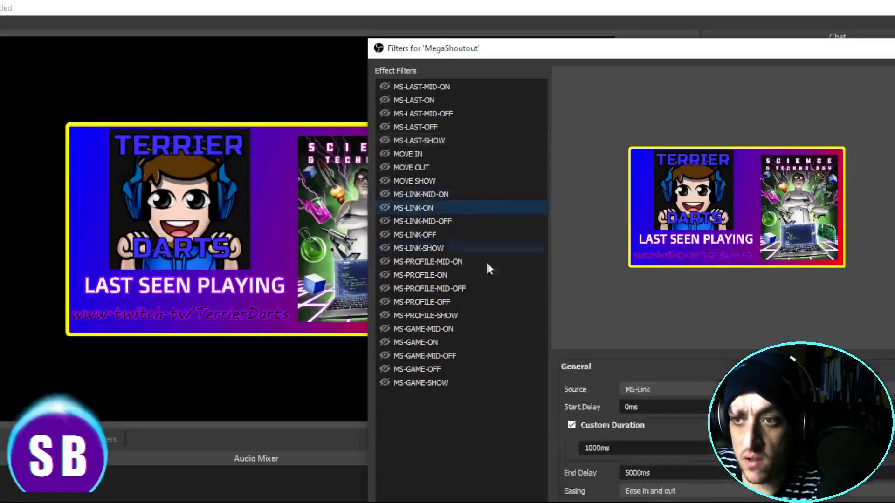
scroll(605, 397, "down", 4)
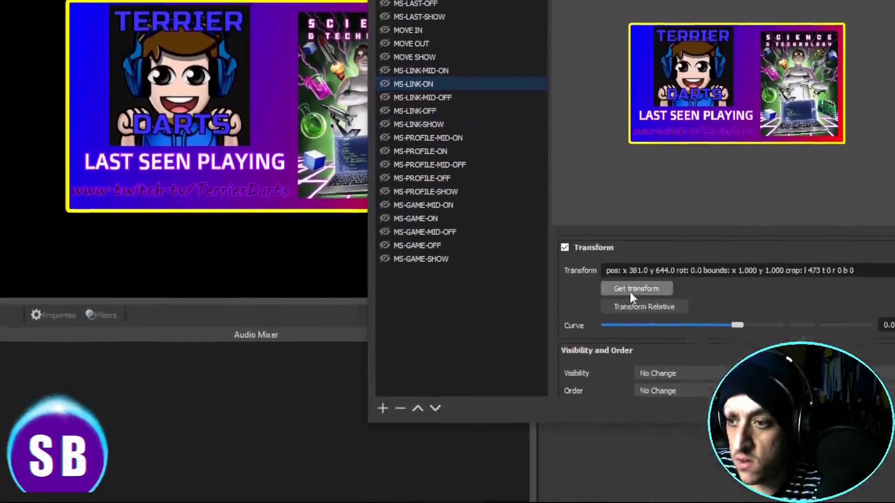
left_click(630, 288)
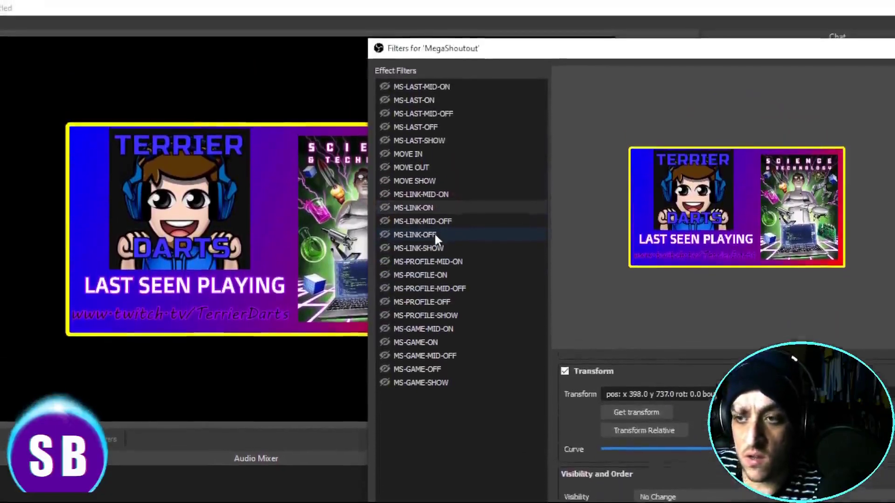
left_click(436, 236)
scroll(606, 343, "down", 5)
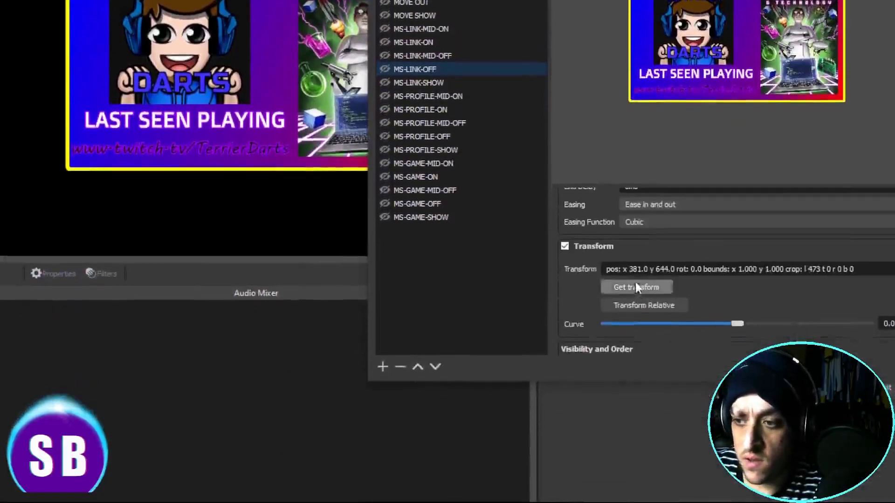
left_click(636, 285)
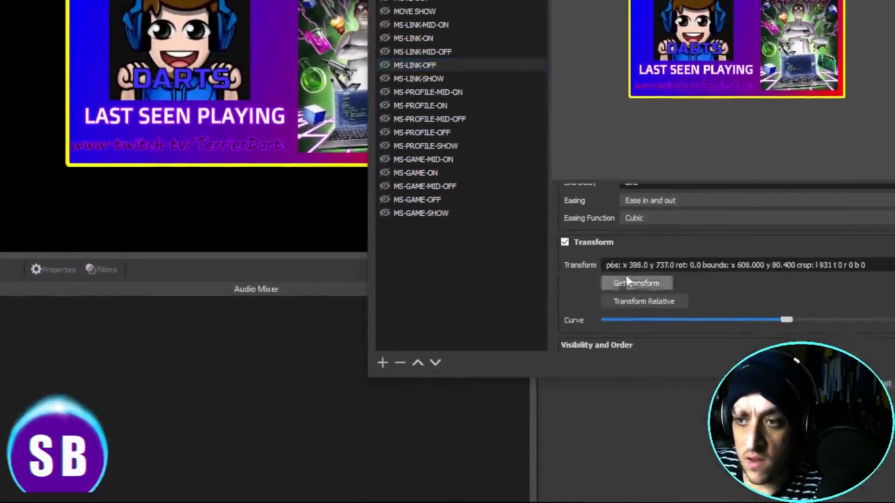
left_click(434, 83)
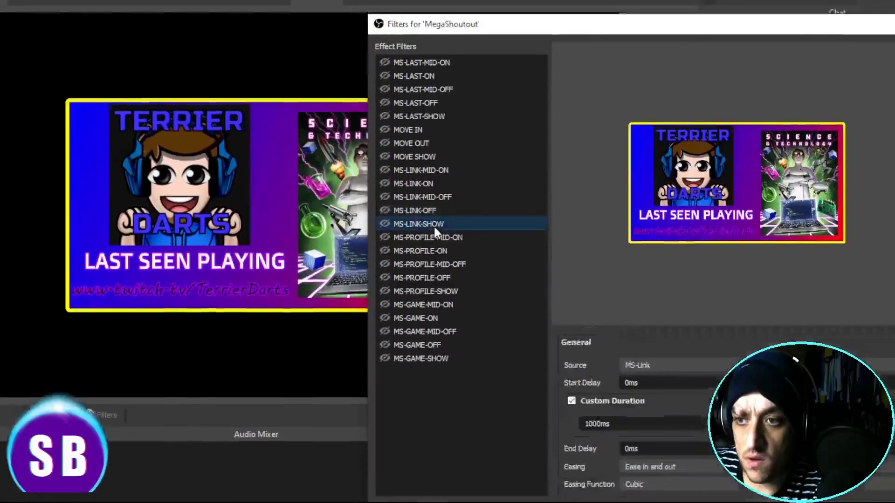
scroll(588, 327, "down", 4)
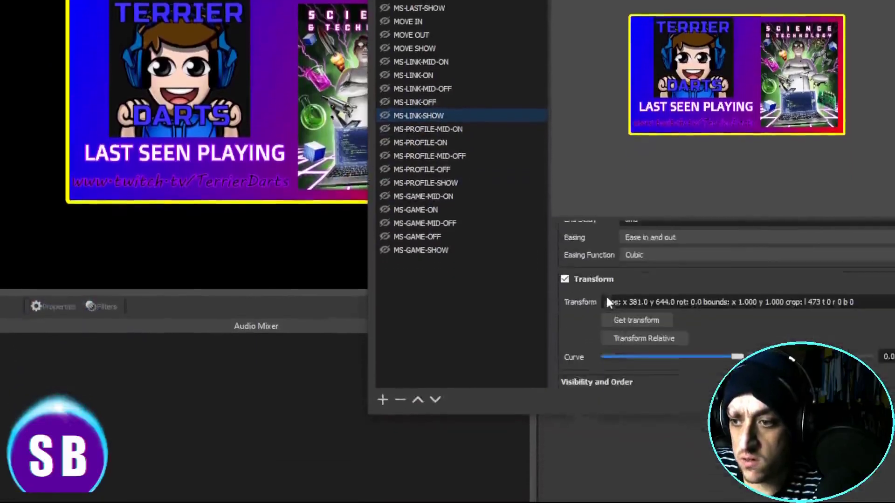
left_click(635, 287)
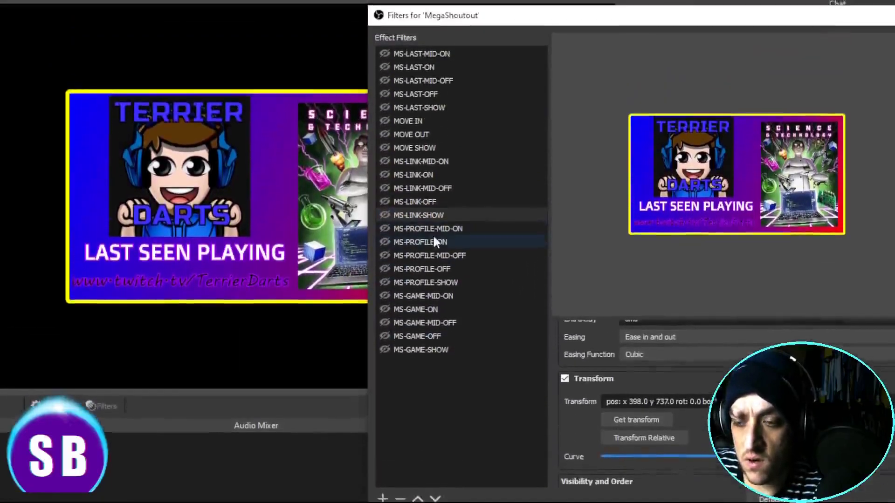
Update the MS-PROFILE-ON, MS-PROFILE-OFF and MS-PROFILE-SHOW filters with the current transform of the MS-Profile source.
left_click(433, 111)
scroll(606, 354, "down", 8)
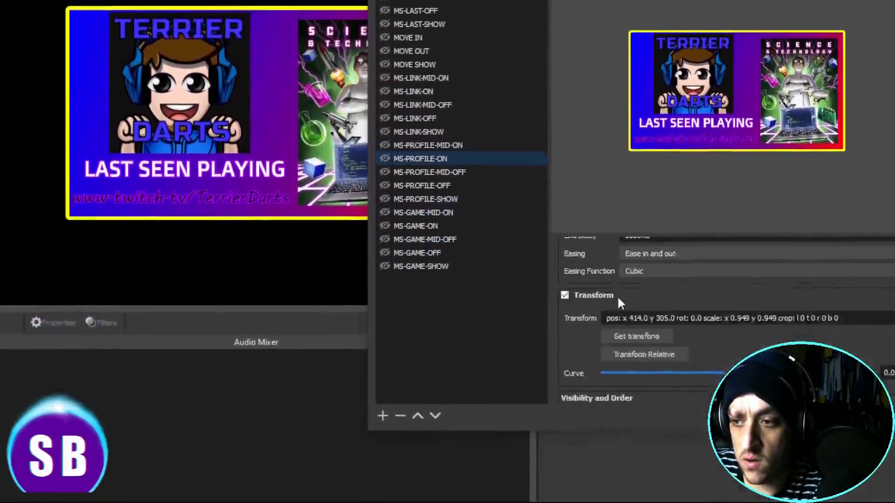
scroll(634, 282, "up", 2)
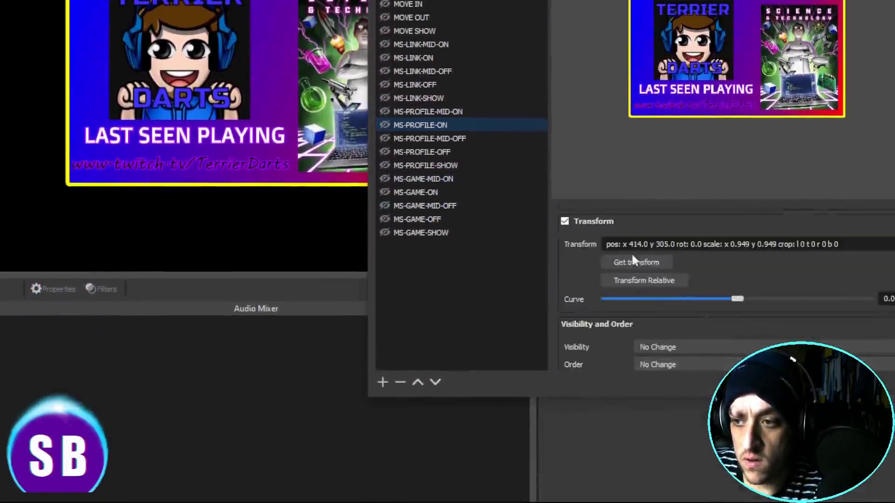
left_click(633, 260)
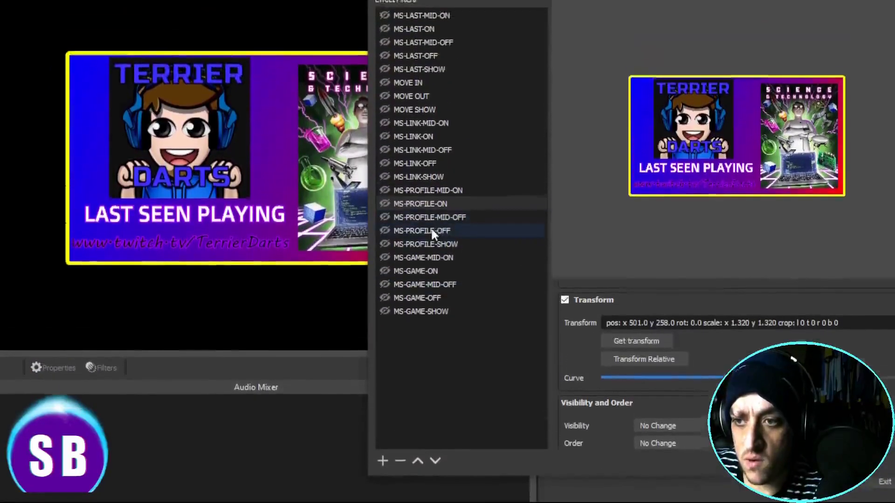
left_click(424, 152)
scroll(643, 276, "down", 1)
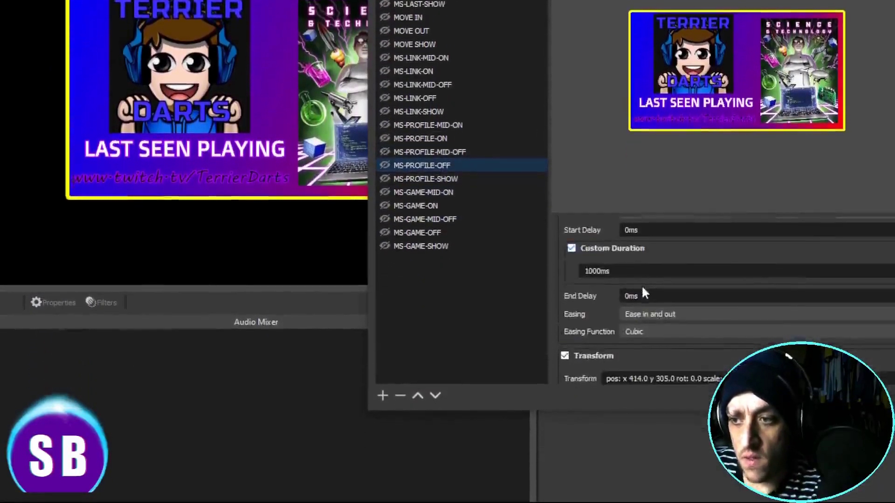
scroll(641, 284, "down", 1)
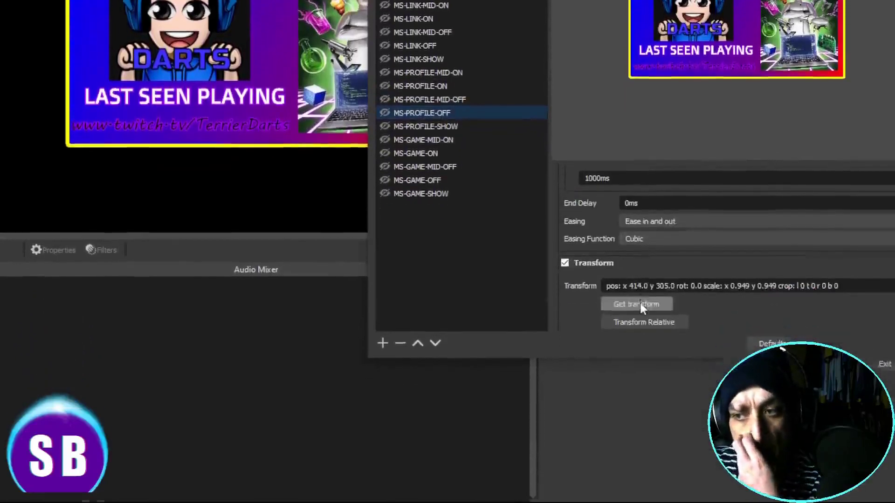
left_click(640, 302)
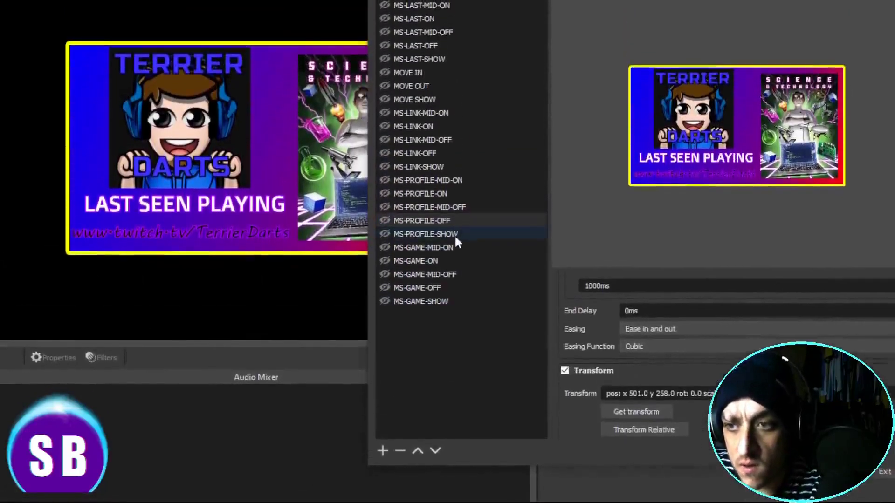
left_click(454, 234)
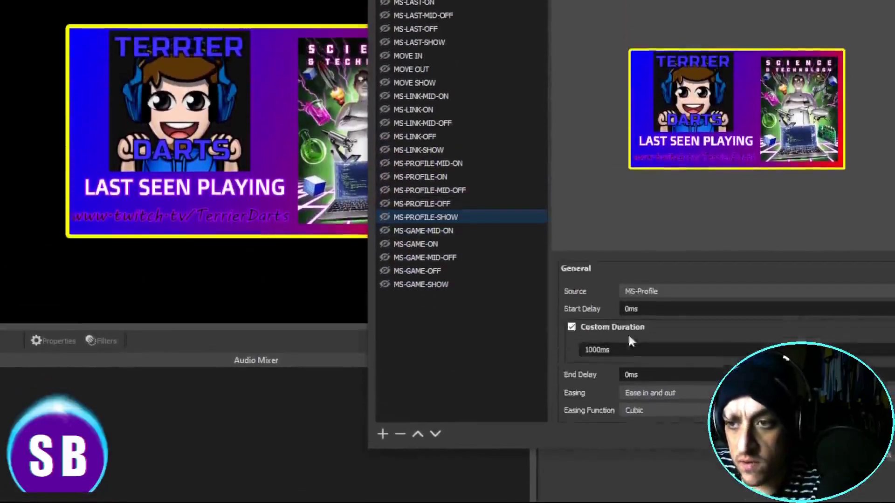
scroll(628, 334, "down", 2)
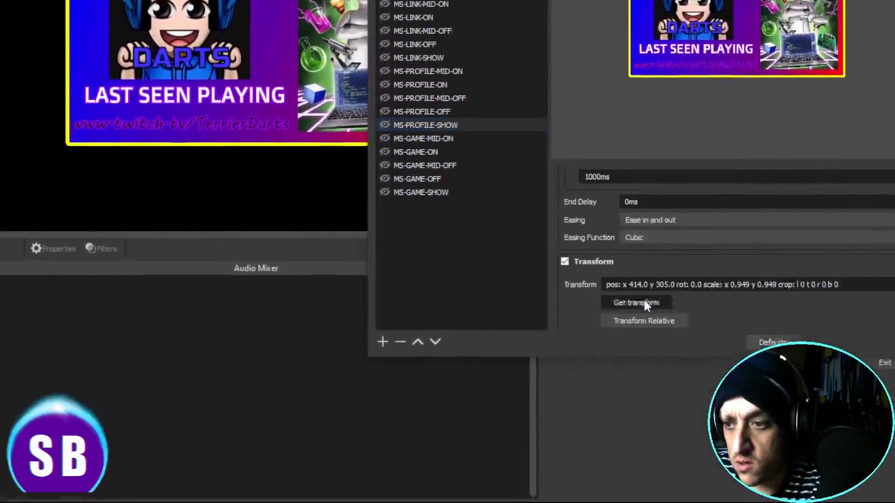
left_click(646, 303)
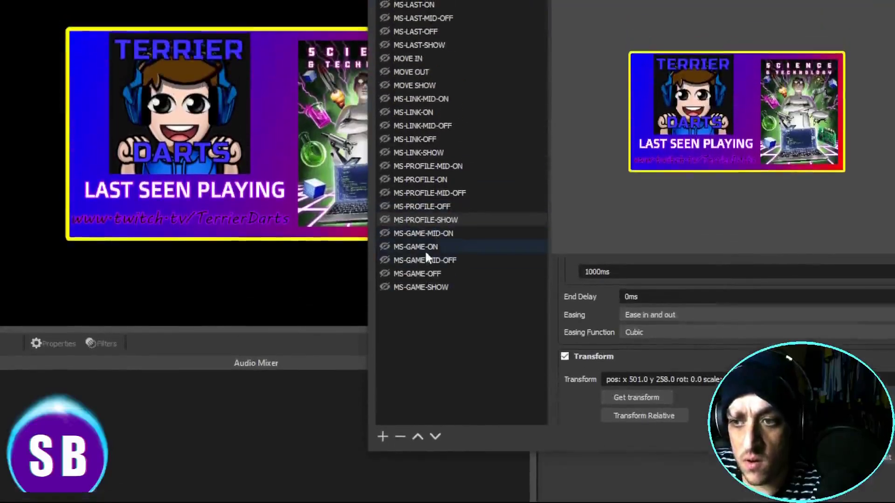
Update the MS-GAME-ON, MS-GAME-OFF and MS-GAME-SHOW filters with the current transform of the MS-Game source.
left_click(425, 251)
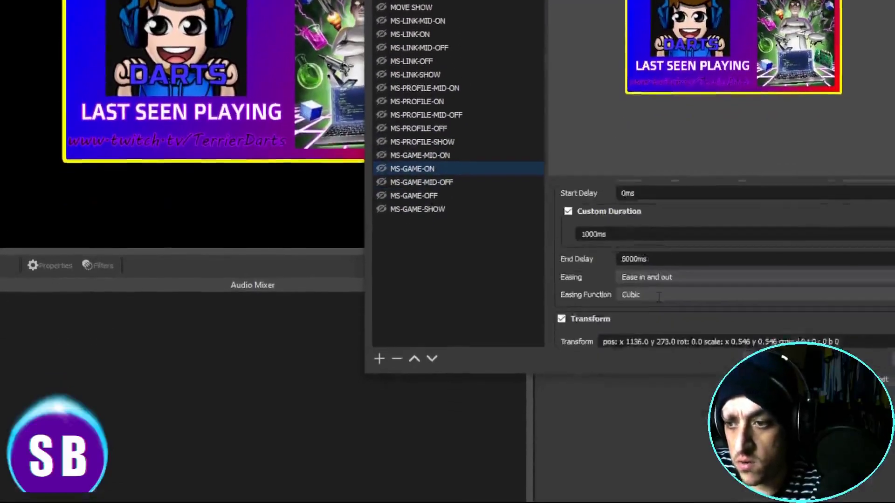
scroll(658, 298, "down", 2)
left_click(642, 308)
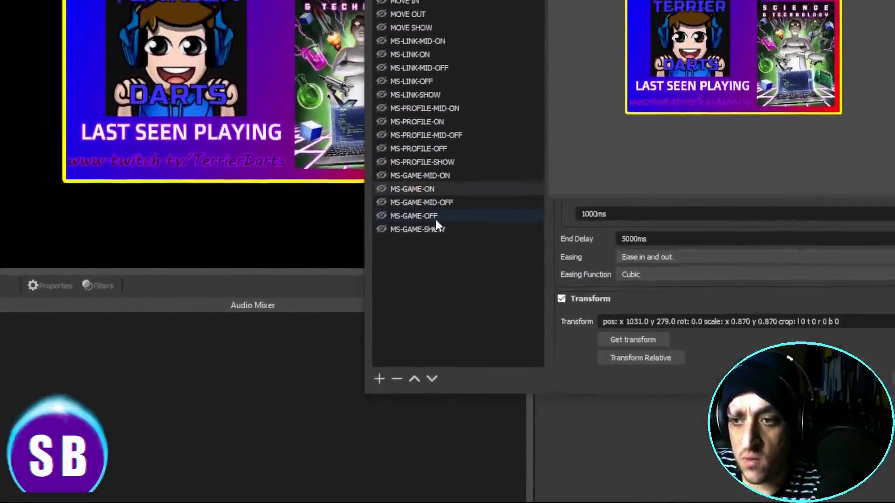
left_click(436, 220)
scroll(632, 289, "down", 4)
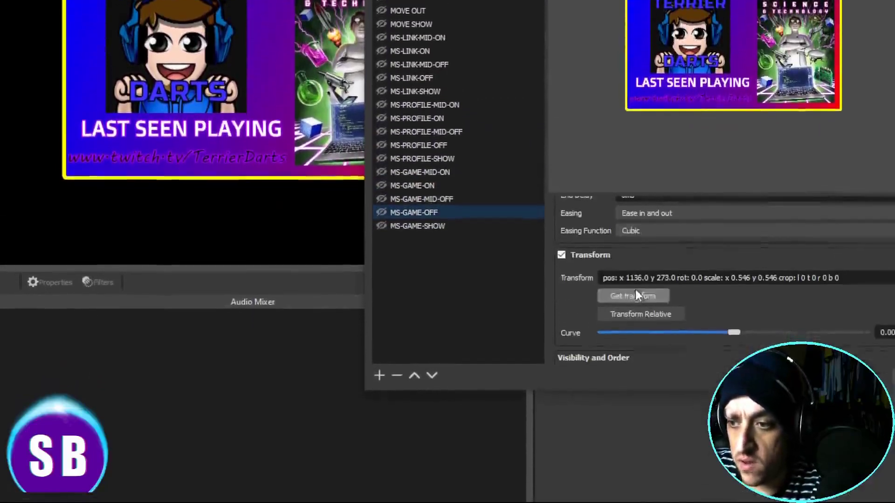
left_click(635, 295)
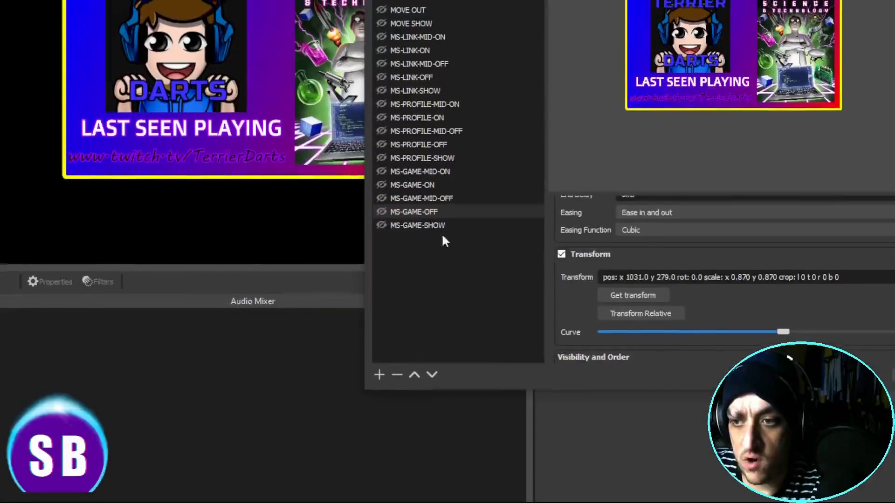
left_click(434, 226)
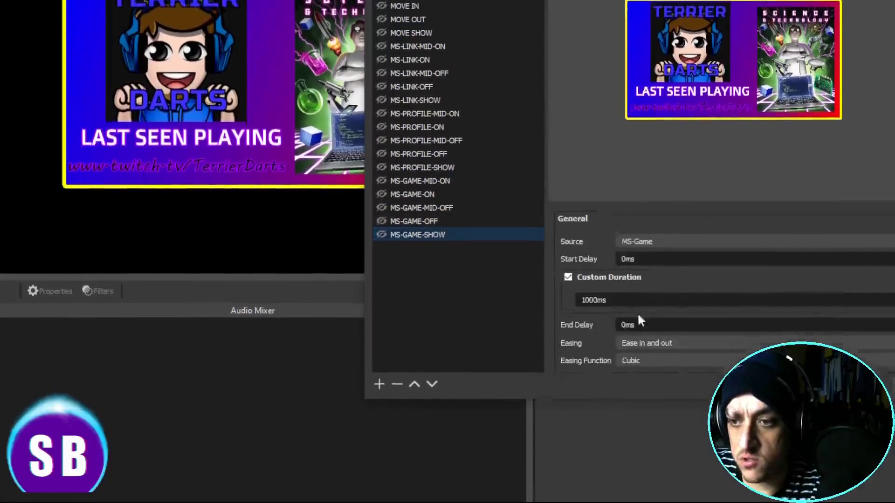
scroll(637, 302, "down", 3)
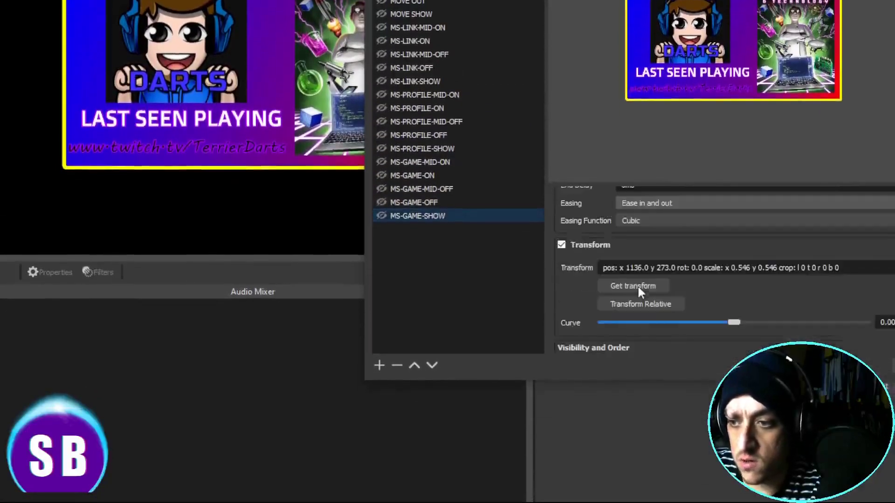
left_click(638, 286)
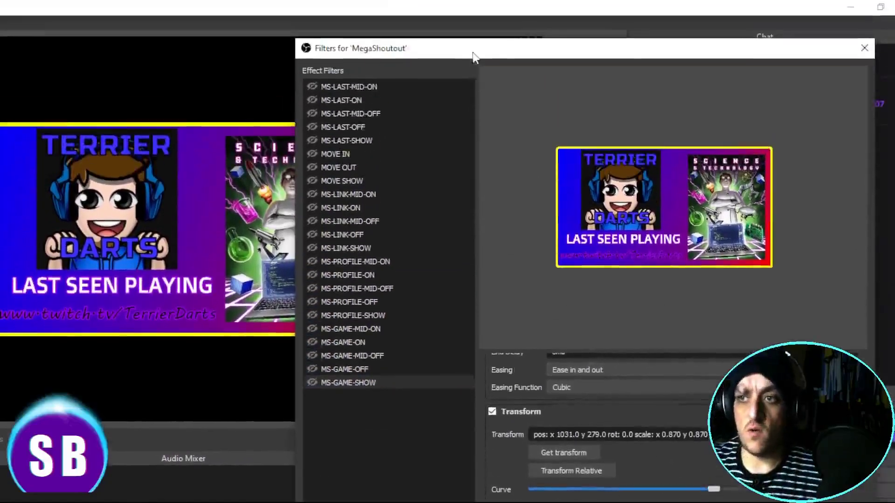
Move the filters window off the canvas and try moving the link text and game cover out of the box and back.
left_click_drag(472, 56, 480, 70)
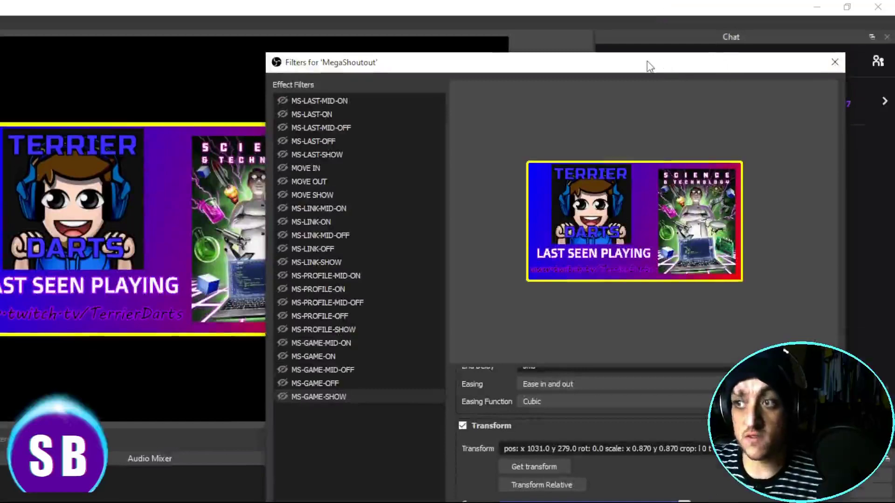
left_click_drag(623, 70, 894, 114)
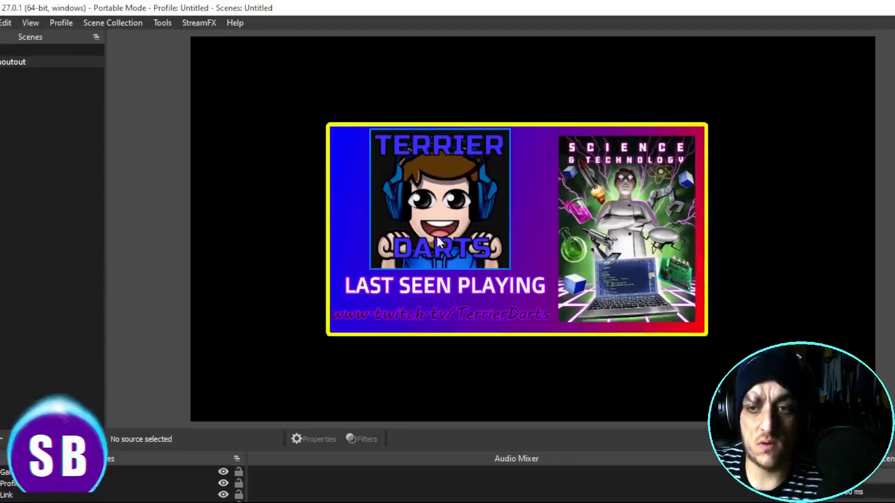
mouse_move(433, 231)
left_mouse_down()
mouse_move(433, 53)
mouse_move(433, 234)
mouse_move(427, 110)
mouse_move(438, 230)
left_mouse_up()
left_click_drag(445, 287, 494, 394)
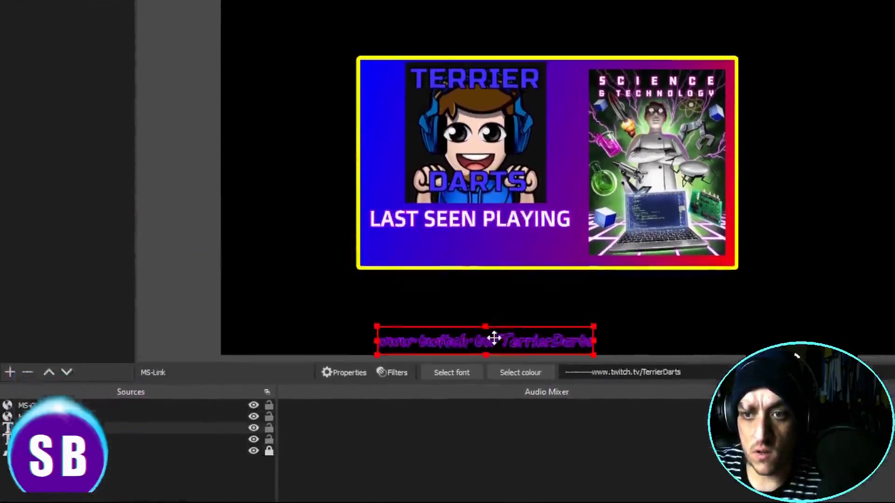
left_click_drag(494, 338, 480, 239)
left_click_drag(655, 152, 894, 143)
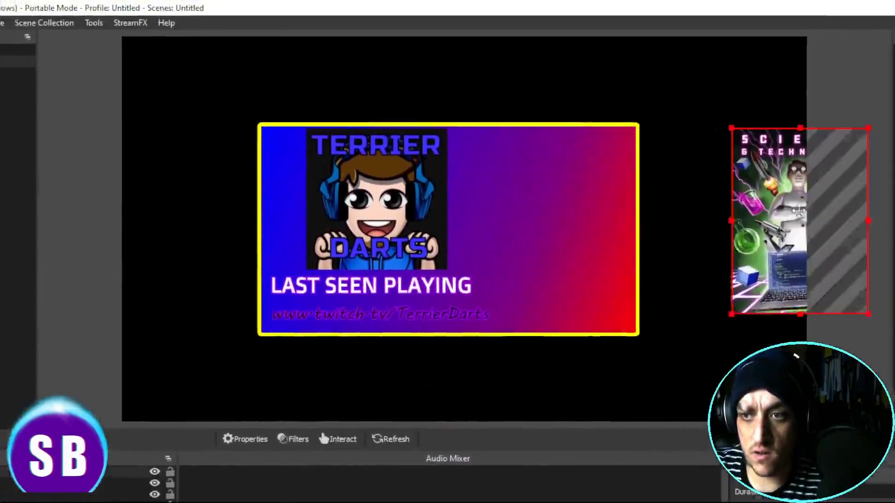
left_click_drag(798, 211, 568, 217)
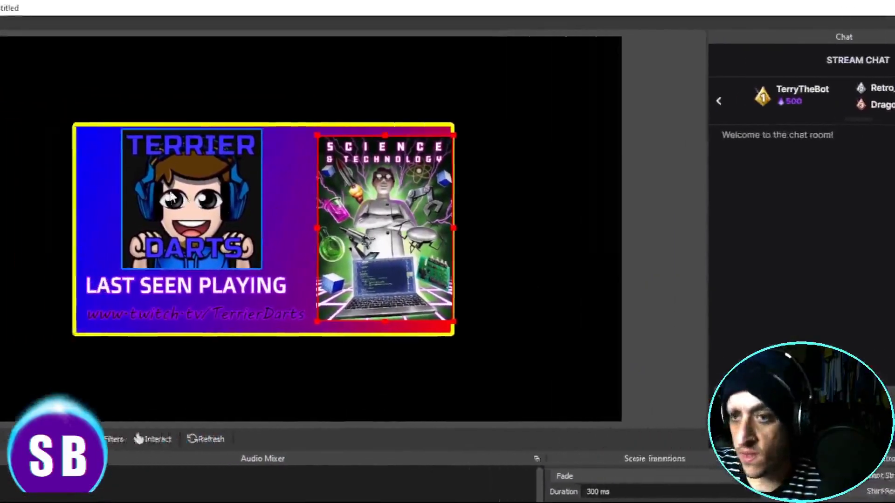
Displace the profile picture, last-seen text, link text and game cover from the layout, and bring the filters window back beside the box.
left_click_drag(334, 159, 171, 103)
left_click_drag(363, 286, 320, 275)
left_click_drag(340, 318, 327, 352)
left_click_drag(476, 285, 554, 263)
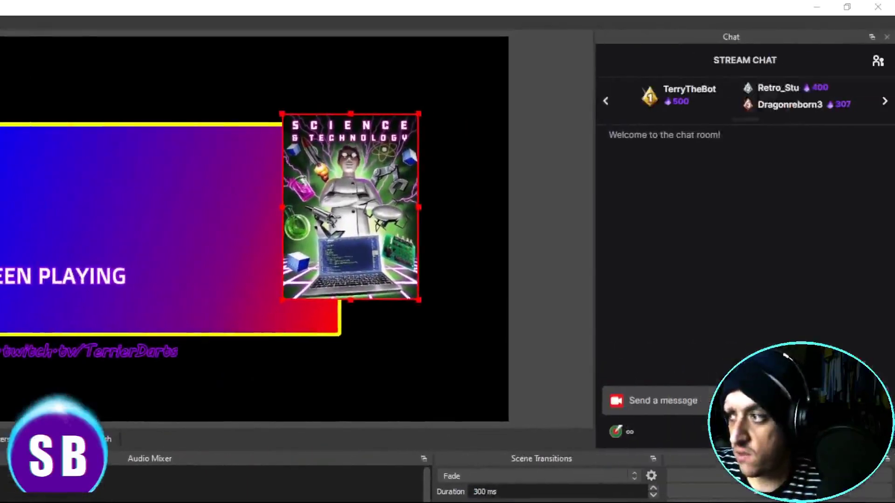
left_click_drag(894, 91, 440, 68)
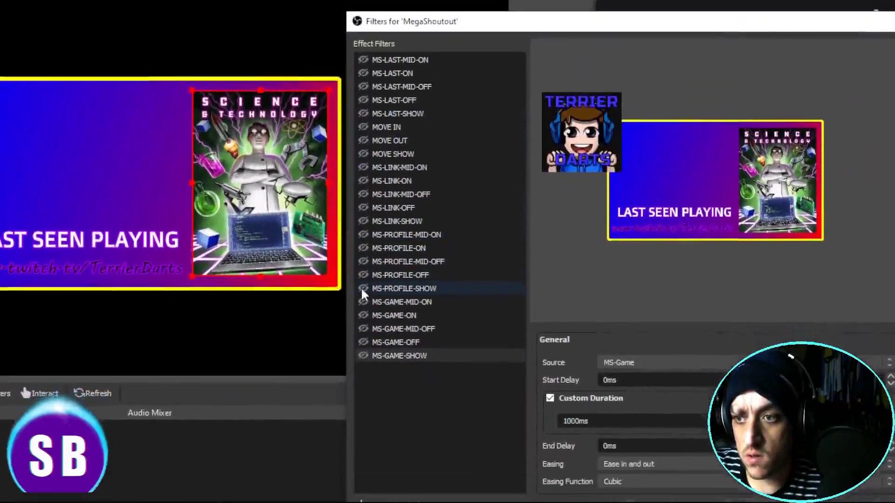
Return the profile picture to the box with MS-PROFILE-SHOW, select it, and open the MS-PROFILE-ON filter's settings.
left_click(363, 334)
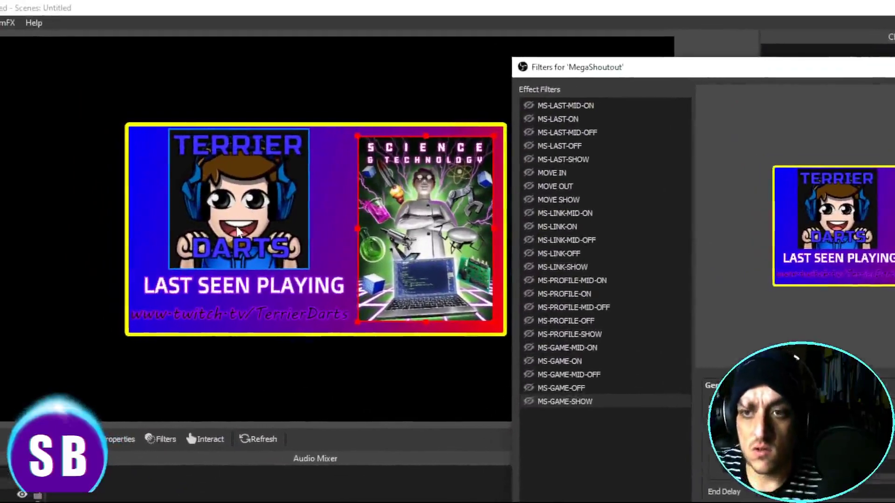
left_click(262, 178)
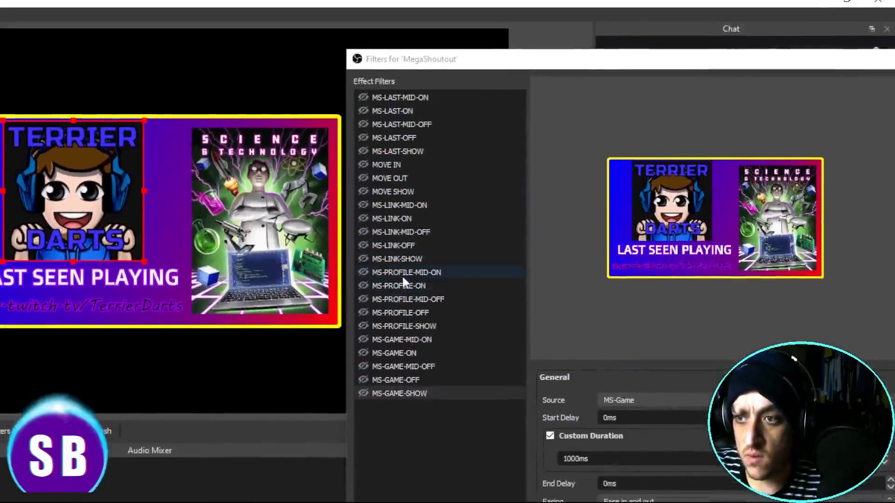
left_click(403, 280)
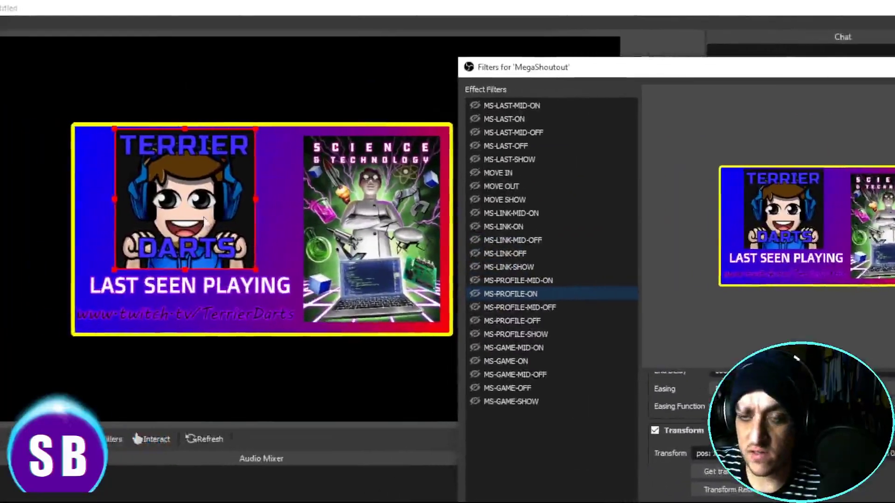
Move the profile picture above the box, capture its transform in MS-PROFILE-MID-ON with x set to 501.0, and trigger that filter.
left_click_drag(236, 233, 233, 82)
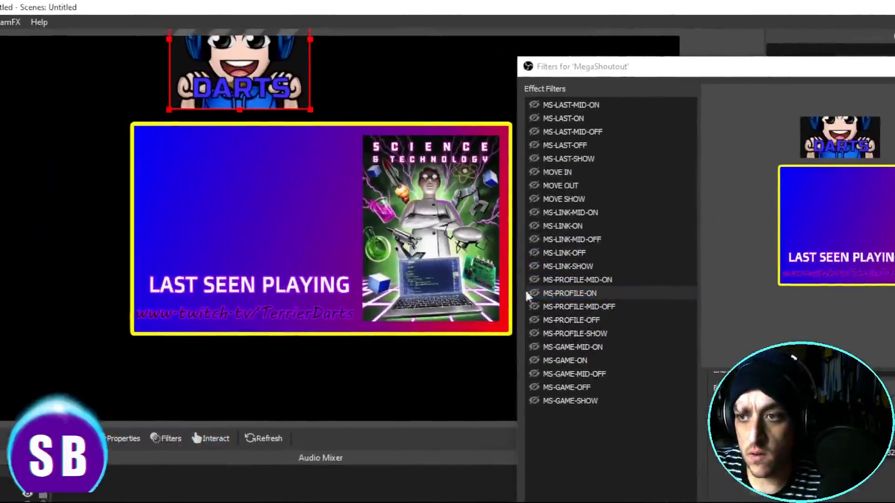
left_click(592, 281)
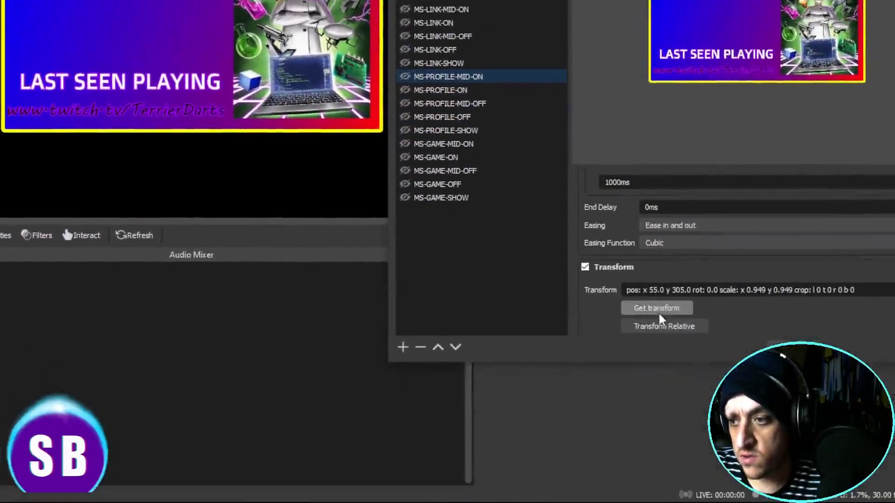
left_click(657, 309)
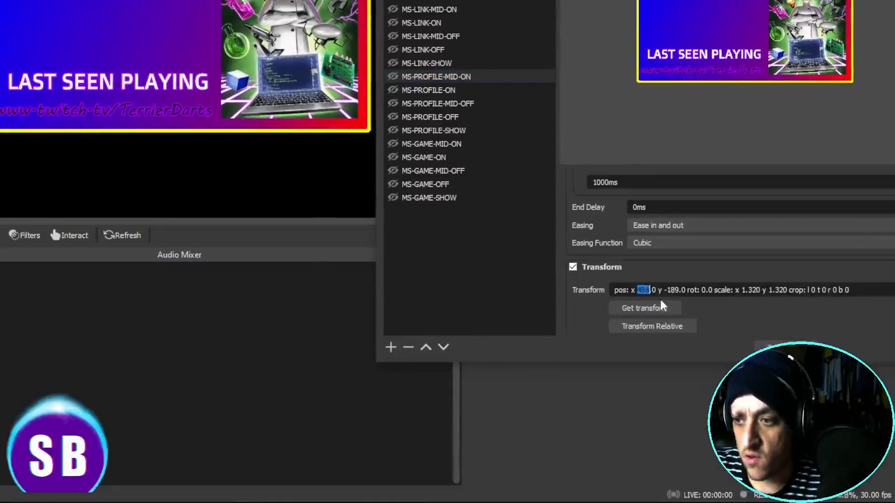
type("5")
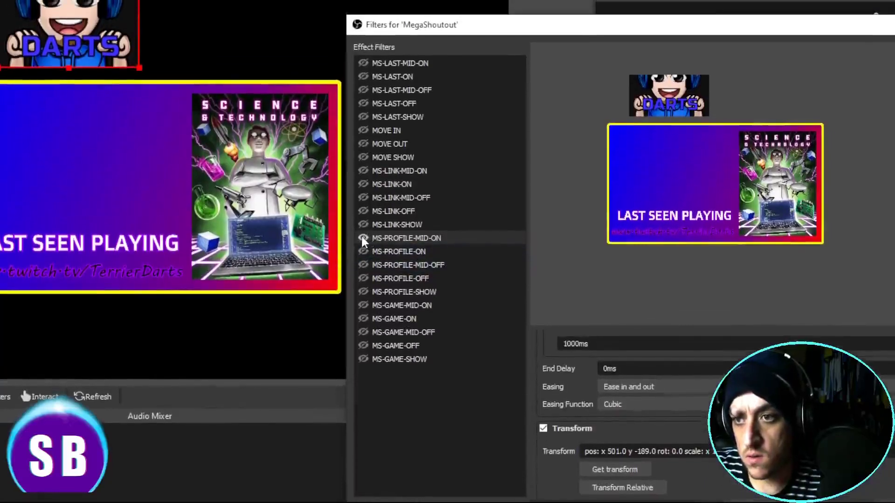
left_click(362, 238)
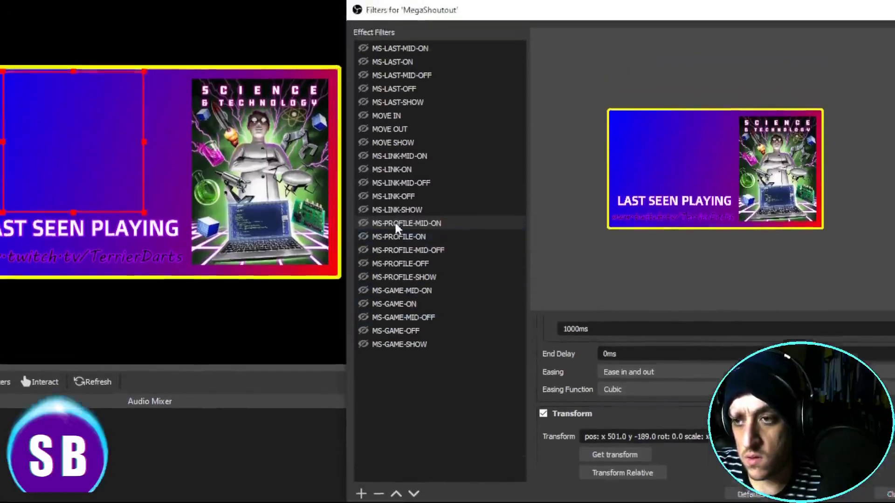
Copy the MS-PROFILE-MID-ON transform (x 501.0, y -189.0, scale 1.320) into the MS-PROFILE-MID-OFF filter.
left_click(401, 153)
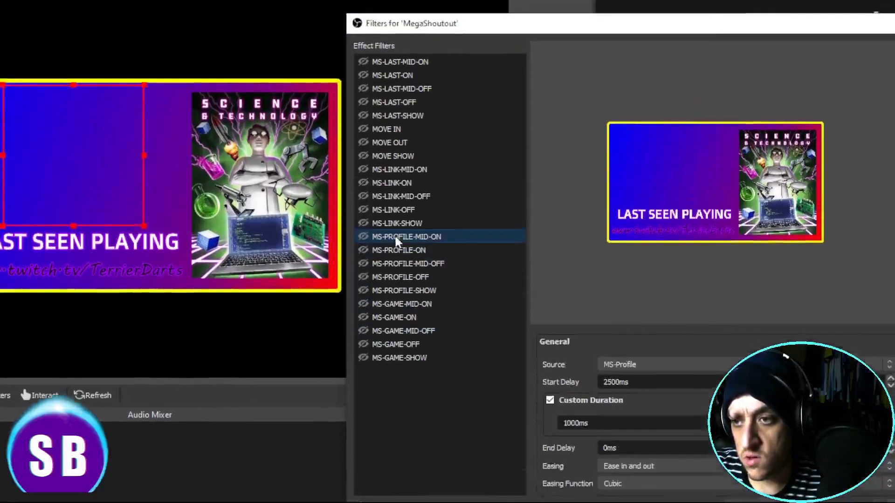
scroll(689, 401, "down", 3)
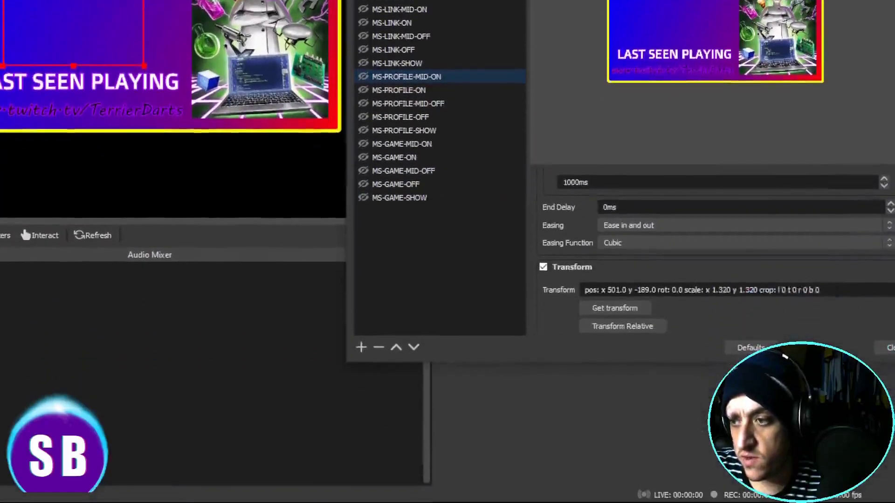
left_click_drag(819, 427, 593, 427)
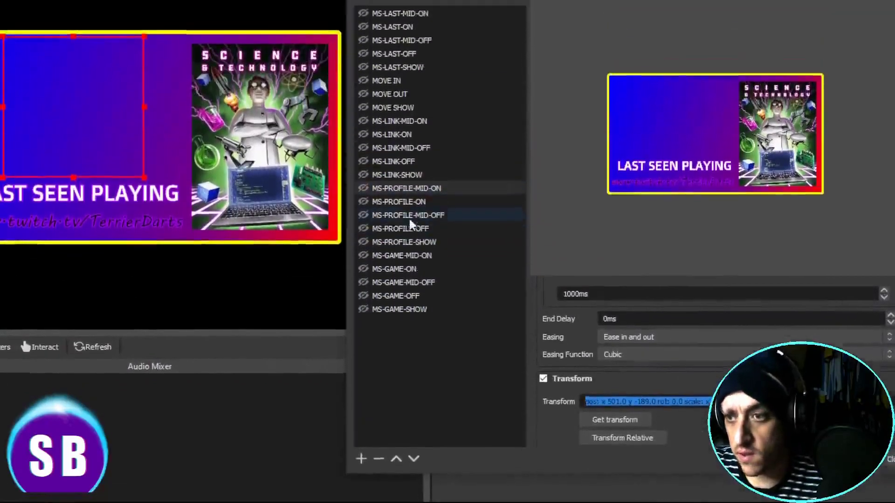
left_click(396, 105)
scroll(600, 264, "down", 2)
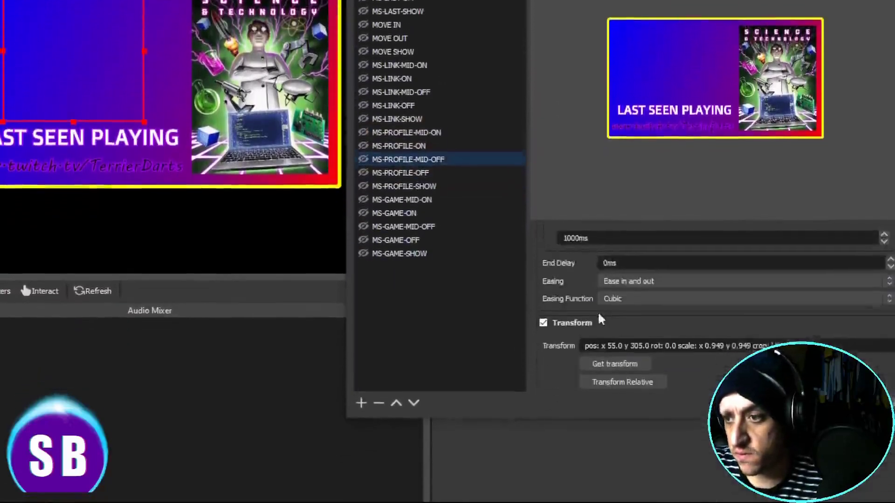
left_click_drag(815, 345, 476, 356)
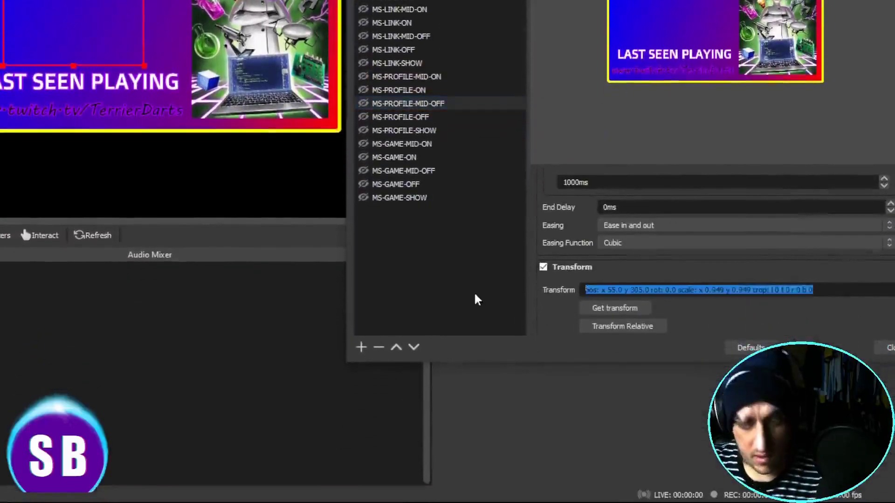
type("pos: x 501.0 y -189.0 rot: 0.0 scale: x 1.320 y 1.320 crop: l 0 t 0 r 0 b 0")
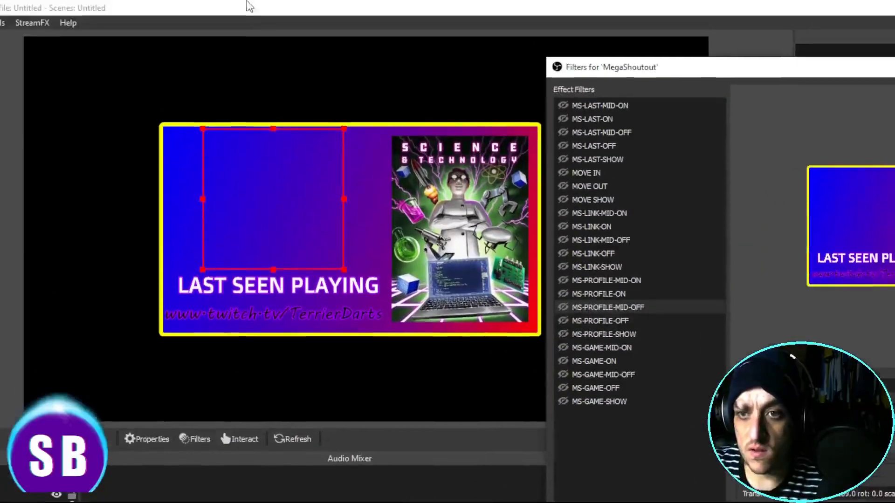
Select the LAST SEEN PLAYING text and nudge it horizontally out past the left border of the yellow-bordered box, keeping its height.
left_click(282, 281)
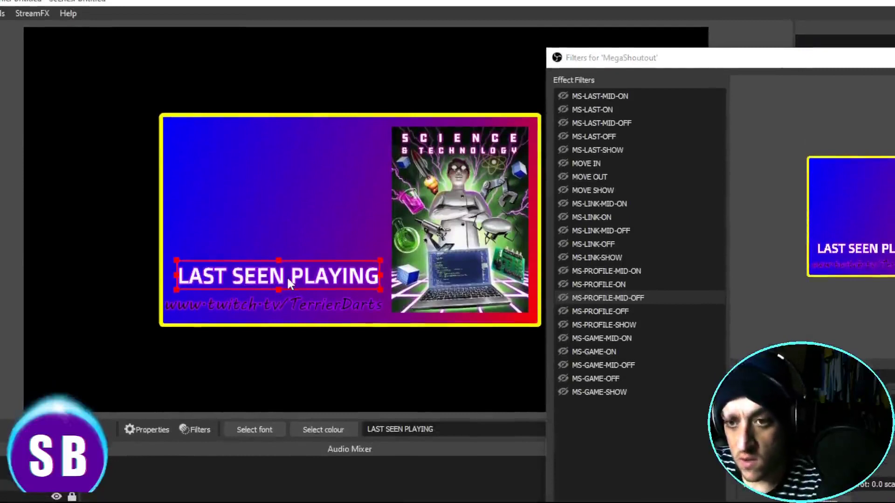
key("Left")
key("Left")
key("Left")
key("Left")
key("Left")
key("Left")
key("Left")
key("Left")
key("Left")
key("Left")
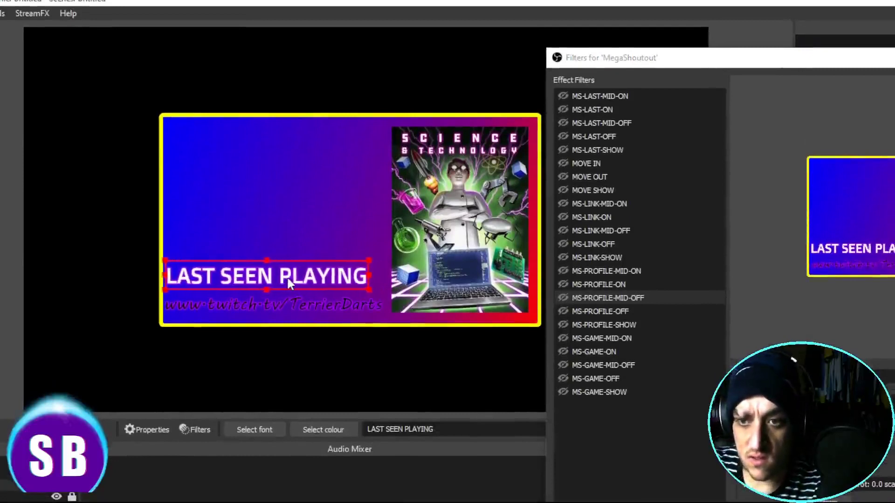
key("Left")
key("Left")
key("Left")
key("Left")
key("Left")
key("Left")
key("Left")
key("Left")
key("Left")
key("Left")
key("Left")
key("Left")
key("Left")
key("Left")
key("Left")
key("Left")
key("Left")
key("Left")
key("Left")
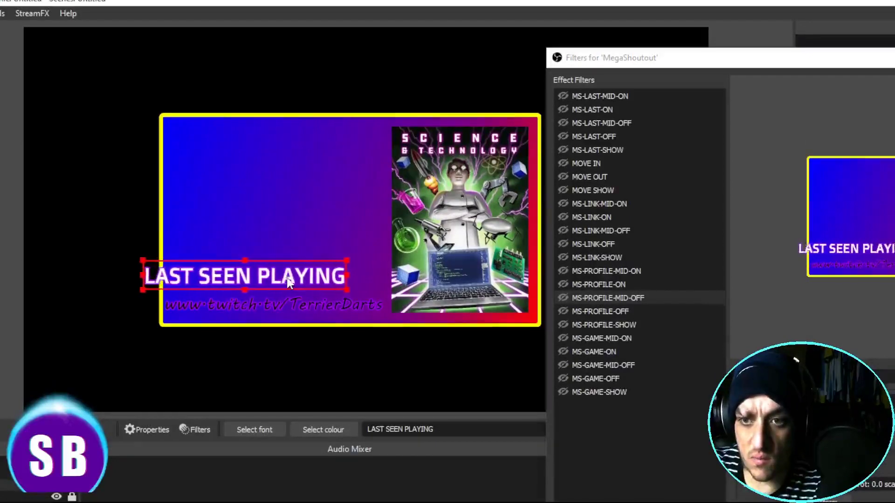
key("Left")
key("Left")
key("Left")
key("Left")
key("Left")
key("Left")
key("Left")
key("Left")
key("Left")
key("Left")
key("Left")
key("Left")
key("Left")
key("Left")
key("Left")
key("Left")
key("Left")
key("Left")
key("Left")
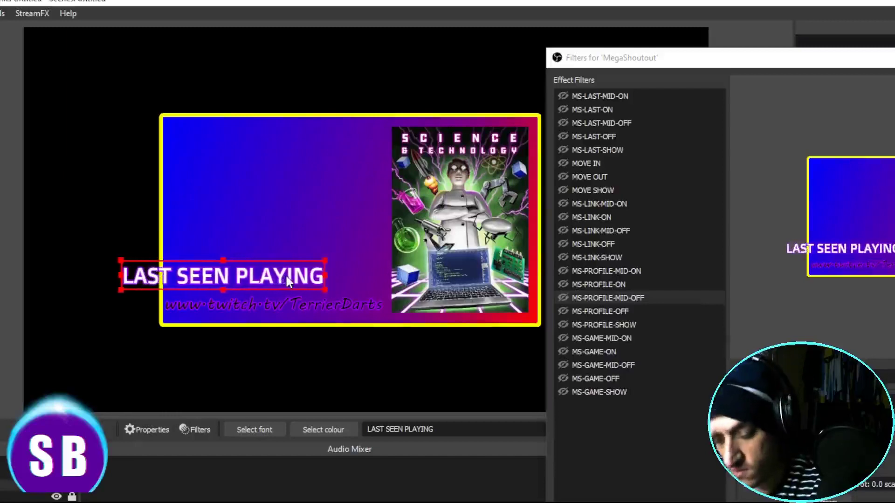
key("Left")
key("Left")
key("Left")
key("Left")
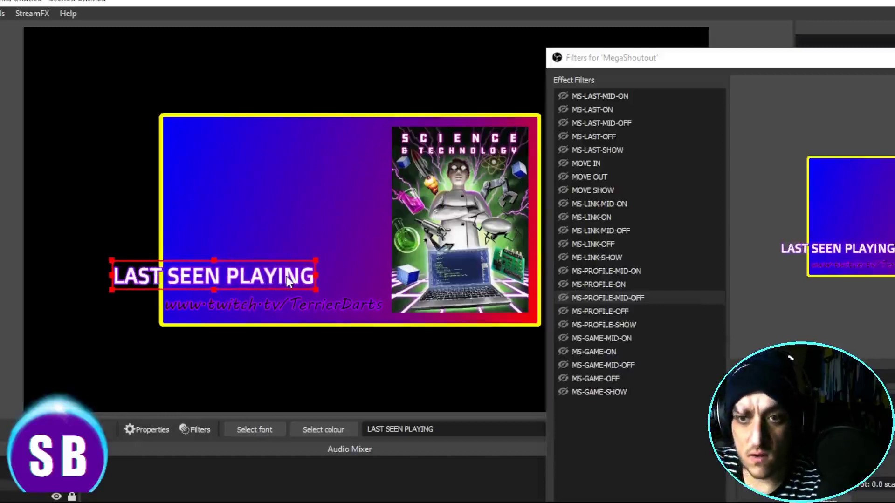
key("Left")
key("Left")
key("Left")
key("Left")
key("Left")
key("Left")
key("Left")
key("Left")
key("Left")
key("Left")
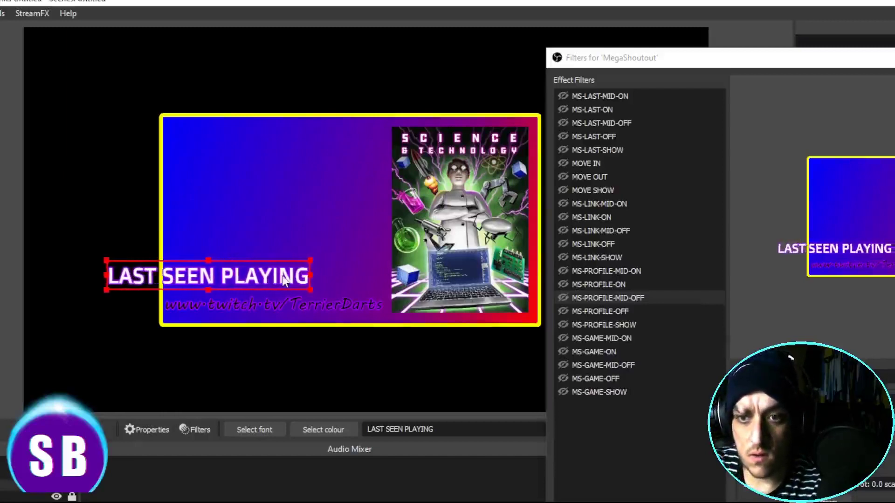
key("Left")
key("Left")
key("Left")
key("Left")
key("Left")
key("Left")
key("Left")
key("Left")
key("Left")
key("Left")
key("Left")
key("Left")
key("Left")
key("Left")
key("Left")
key("Left")
key("Left")
key("Left")
key("Left")
key("Left")
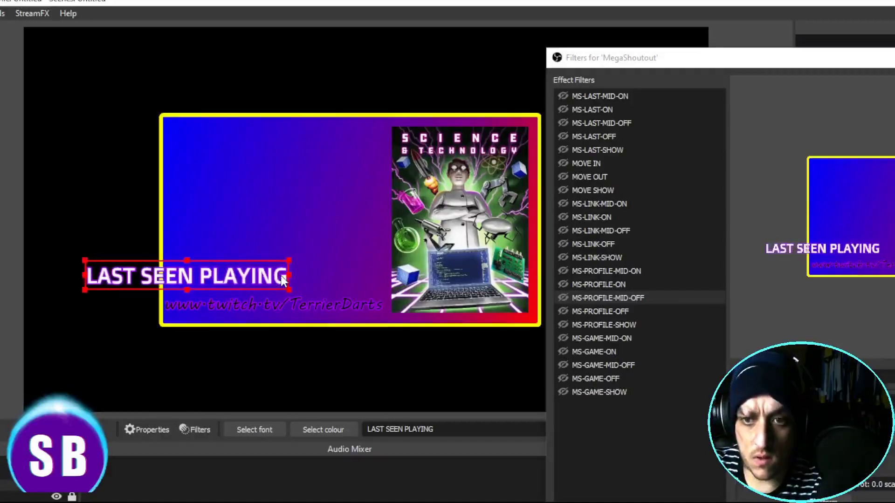
key("Left")
key("Left")
key("Left")
key("Left")
key("Left")
key("Left")
key("Left")
key("Left")
key("Left")
key("Left")
key("Left")
key("Left")
key("Left")
key("Left")
key("Left")
key("Left")
key("Left")
key("Left")
key("Left")
key("Left")
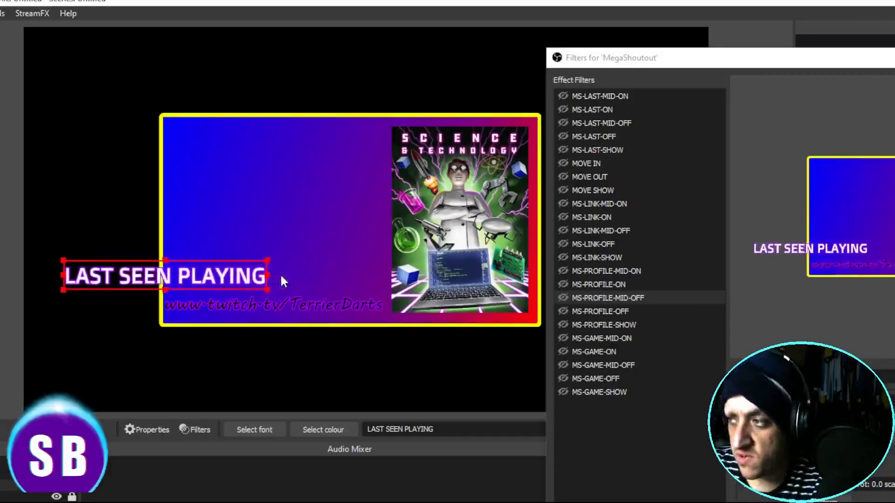
key("Left")
key("Left")
key("Left")
key("Left")
key("Left")
key("Left")
key("Left")
key("Left")
key("Left")
key("Left")
key("Left")
key("Left")
key("Left")
key("Left")
key("Left")
key("Left")
key("Left")
key("Left")
key("Left")
key("Left")
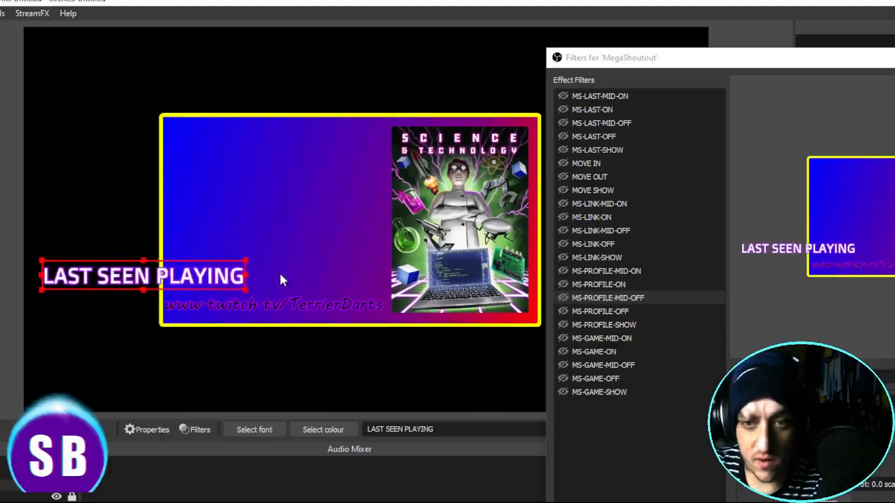
key("Left")
key("Left")
key("Left")
key("Left")
key("Left")
key("Left")
key("Left")
key("Left")
key("Left")
key("Left")
key("Left")
key("Left")
key("Left")
key("Left")
key("Left")
key("Left")
key("Left")
key("Left")
key("Left")
key("Left")
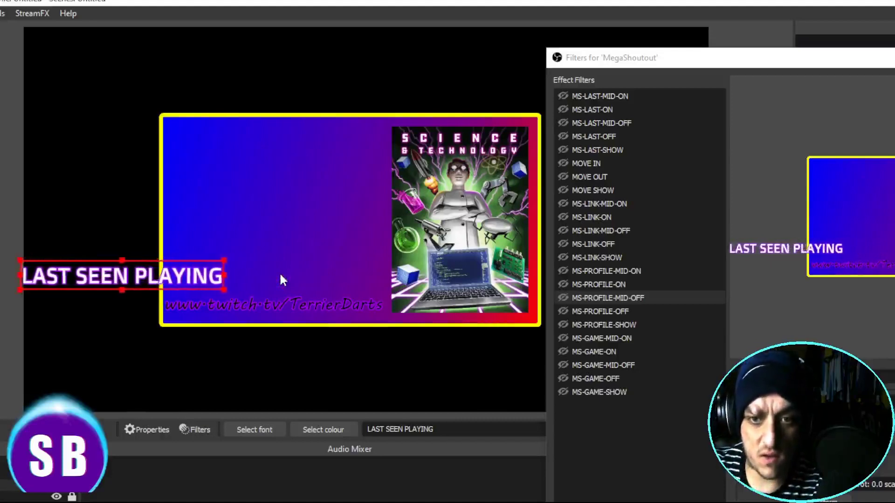
Continue nudging the LAST SEEN PLAYING text left until it sits completely outside the yellow-bordered box with a small gap.
key("Left")
key("Left")
key("Left")
key("Left")
key("Left")
key("Left")
key("Left")
key("Left")
key("Left")
key("Left")
key("Left")
key("Left")
key("Left")
key("Left")
key("Left")
key("Left")
key("Left")
key("Left")
key("Left")
key("Left")
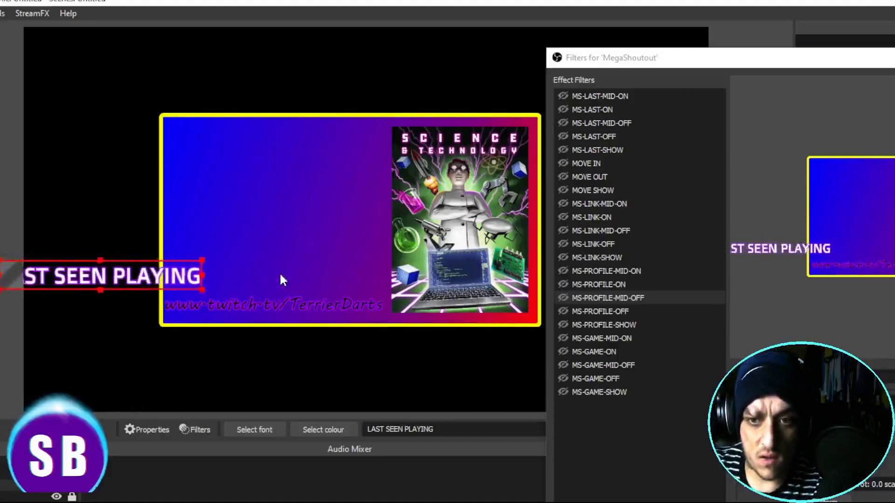
key("Left")
key("Left")
key("Left")
key("Left")
key("Left")
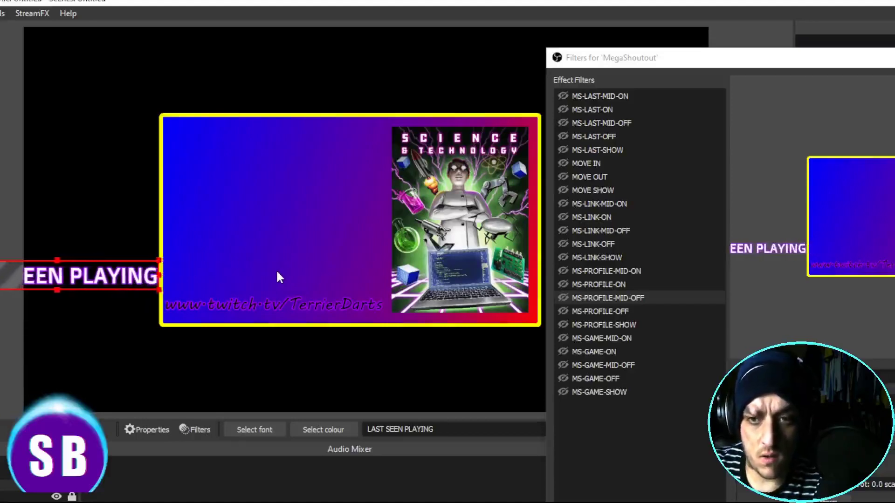
key("Left")
key("Left")
key("Left")
key("Left")
key("Left")
key("Left")
key("Left")
key("Left")
key("Left")
key("Left")
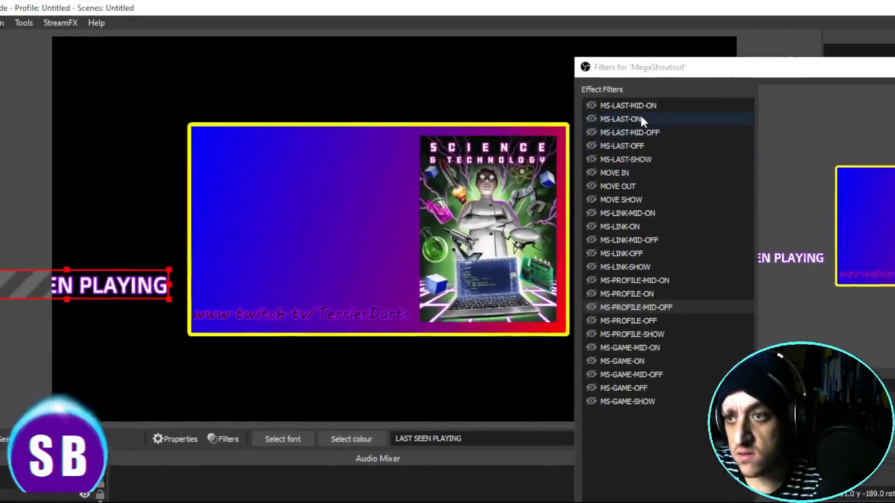
Capture the LAST SEEN PLAYING text's transform (x -244.0, y 654.0) in both the MS-LAST-MID-ON and MS-LAST-MID-OFF filters.
left_click(652, 105)
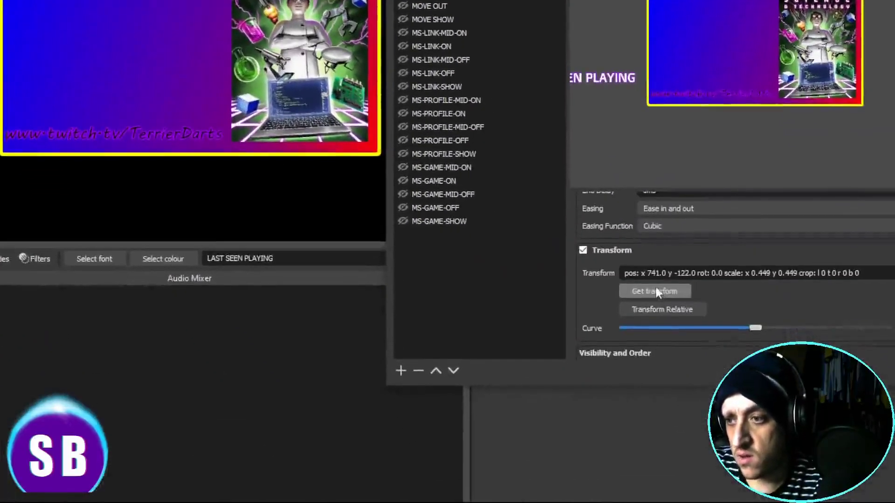
left_click(837, 470)
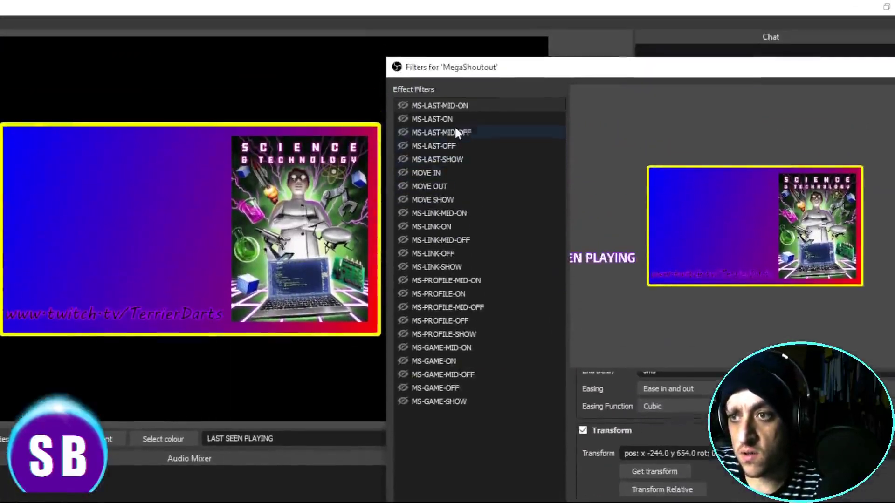
left_click(454, 132)
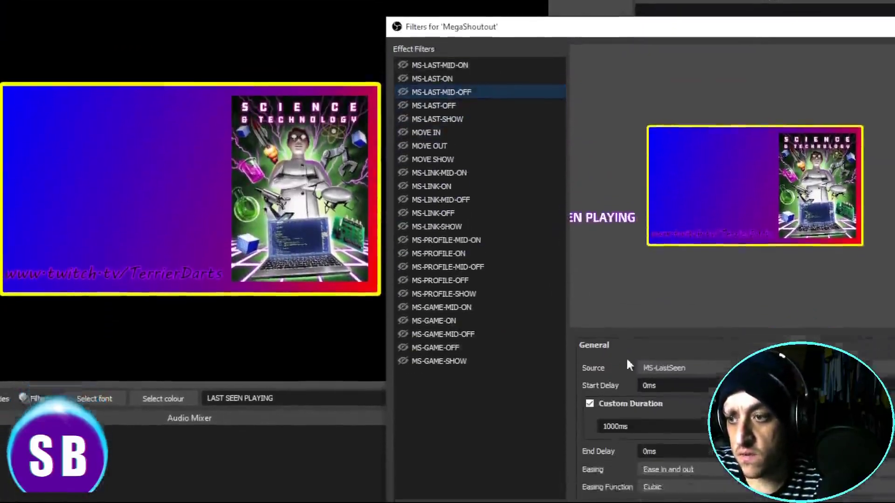
scroll(629, 410, "down", 3)
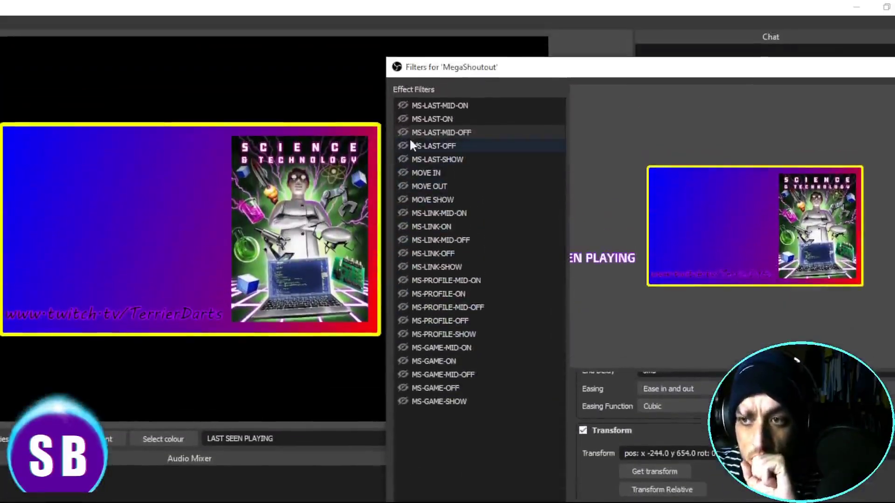
Reset the LAST SEEN PLAYING text with MS-LAST-OFF and test its entrance with MS-LAST-MID-ON.
left_click(403, 145)
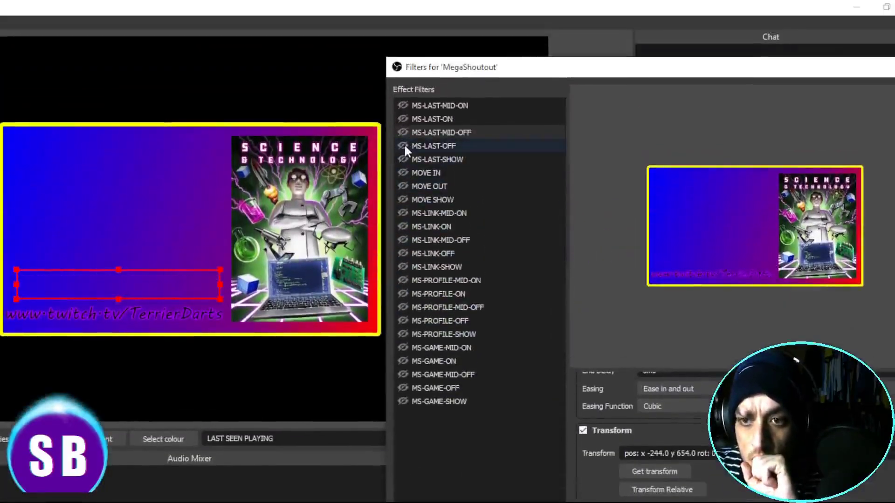
left_click(402, 103)
left_click(402, 105)
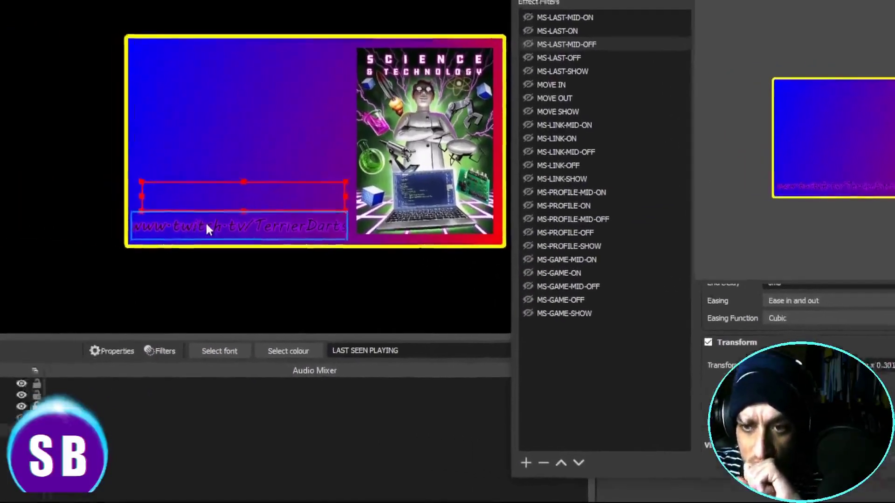
Move the Twitch link text below the box and capture its transform (x 398.0, y 873.0) in MS-LINK-MID-OFF and MS-LINK-MID-ON.
left_click(207, 228)
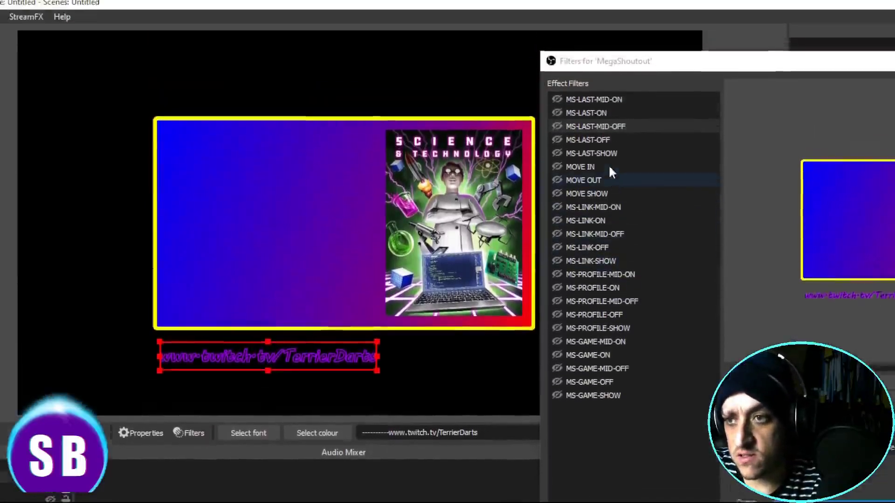
left_click(606, 240)
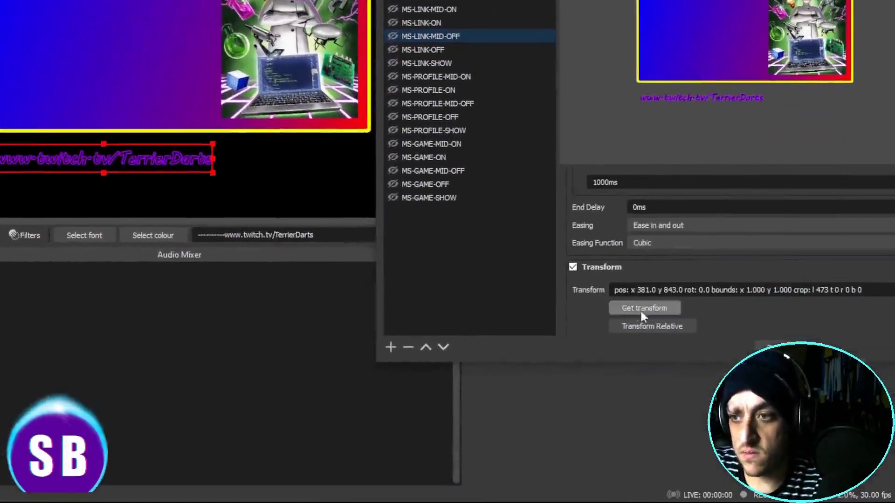
left_click(672, 362)
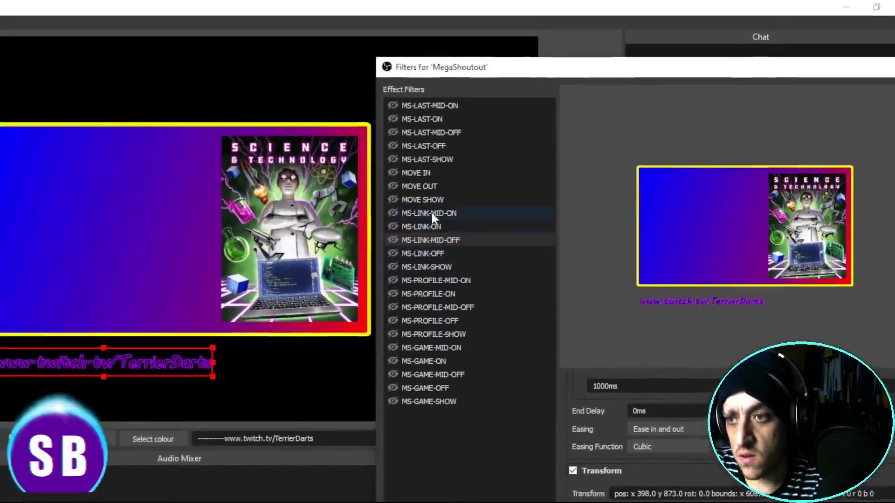
left_click(430, 199)
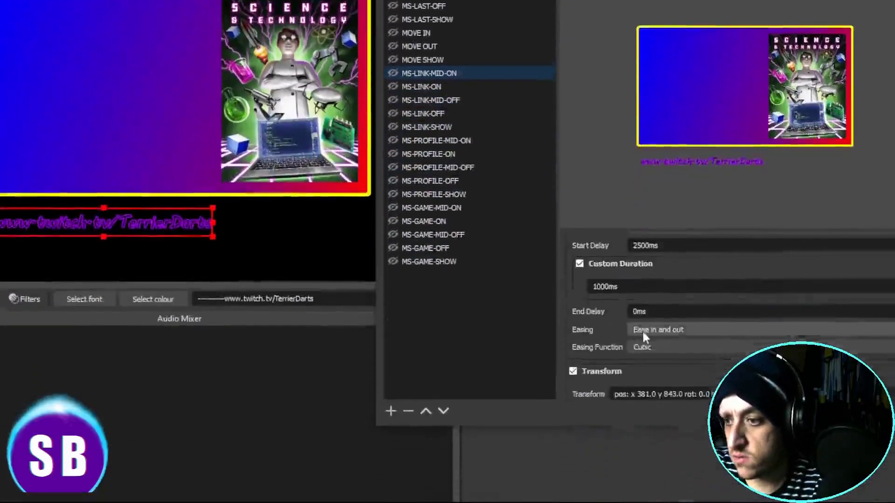
scroll(642, 330, "down", 5)
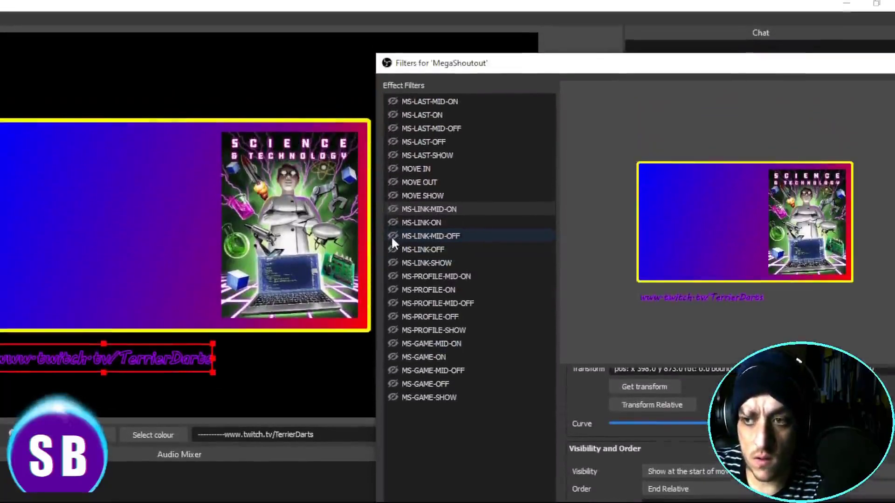
Reset the Twitch link with MS-LINK-OFF and test its entrance with MS-LINK-MID-ON.
left_click(393, 248)
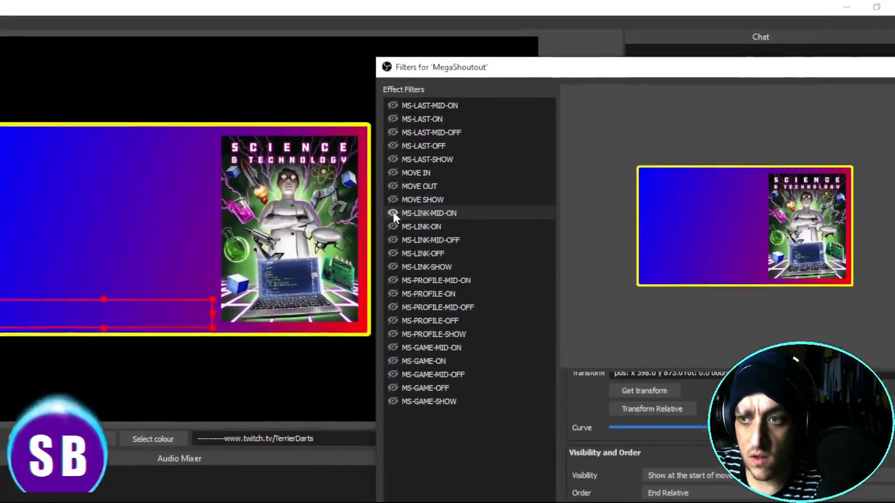
left_click(393, 214)
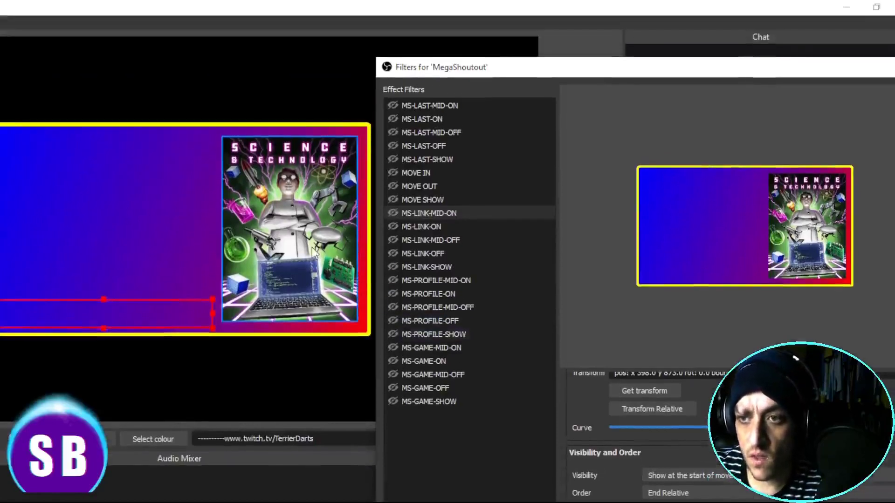
Move the game picture outside the box's right border and capture its transform (x 1500.0, y 279.0, scale 0.870) in MS-GAME-MID-ON.
left_click(325, 226)
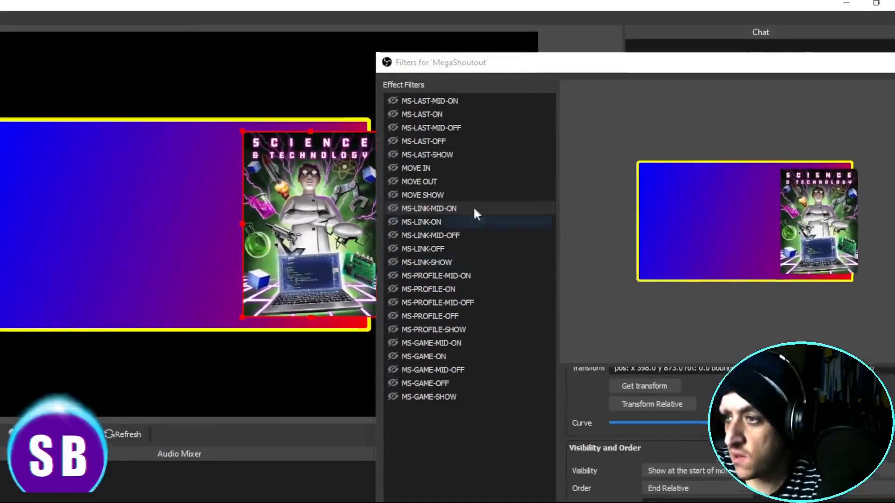
left_click_drag(574, 65, 709, 286)
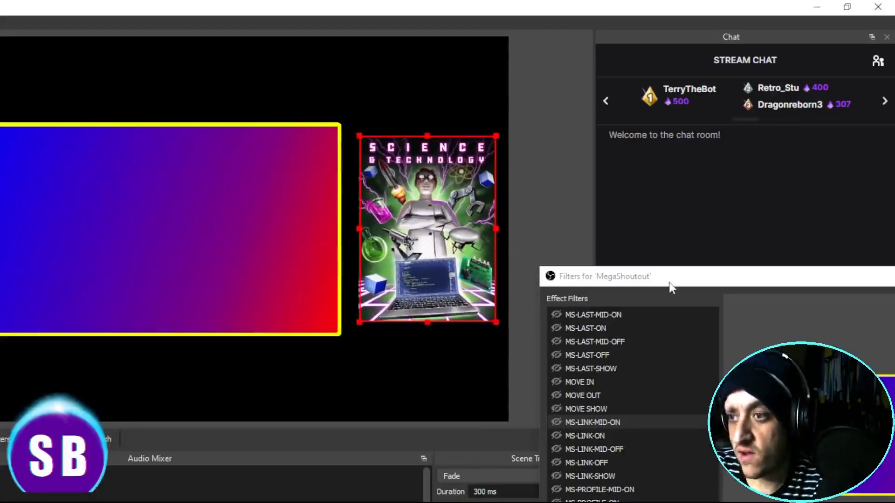
left_click_drag(671, 287, 233, 119)
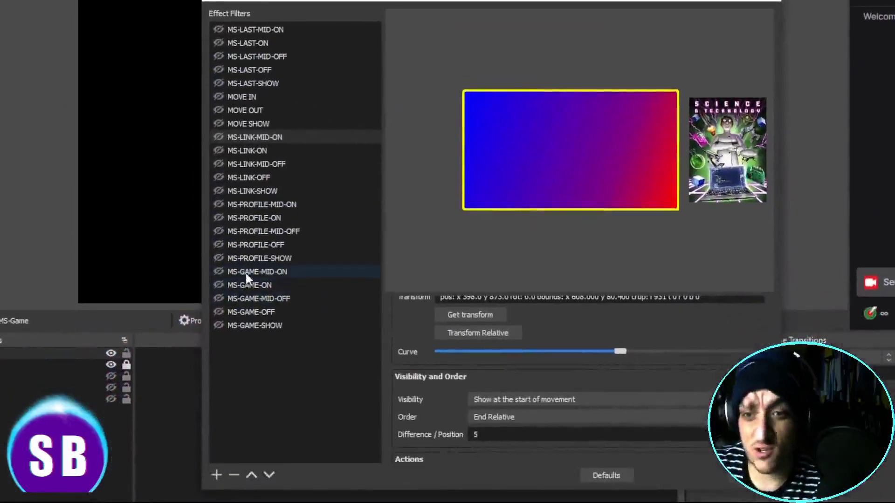
left_click(246, 275)
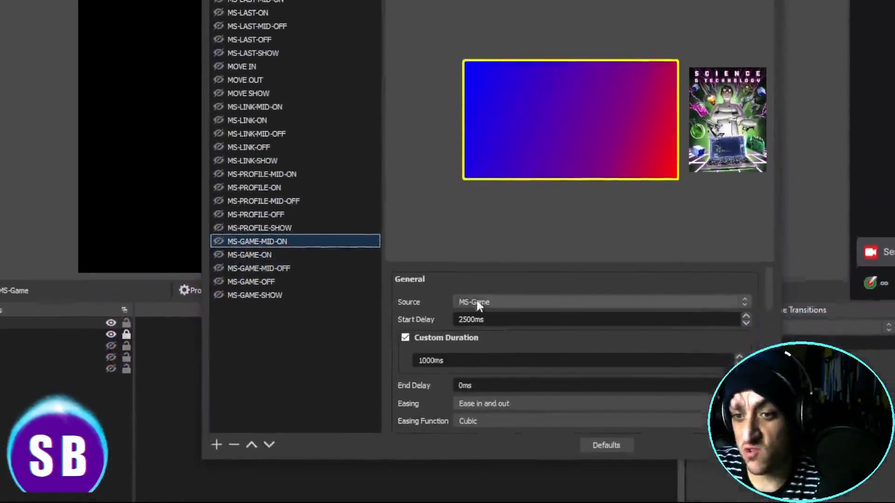
scroll(470, 329, "down", 3)
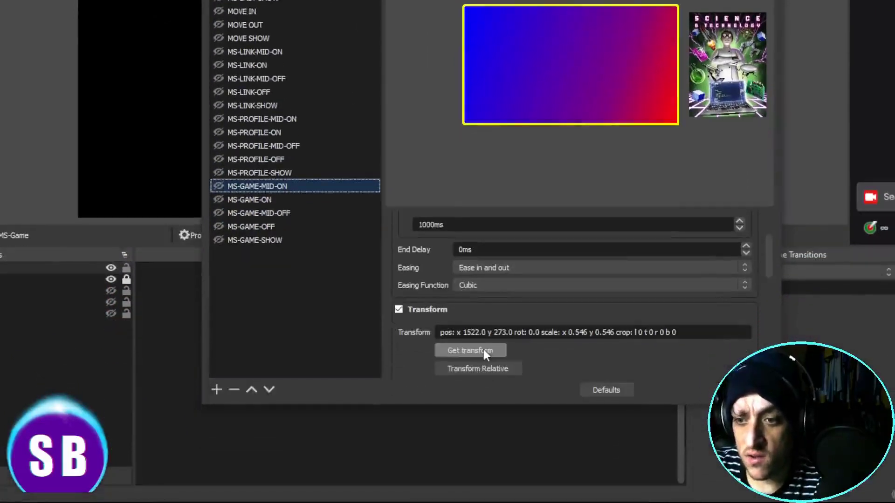
left_click(483, 353)
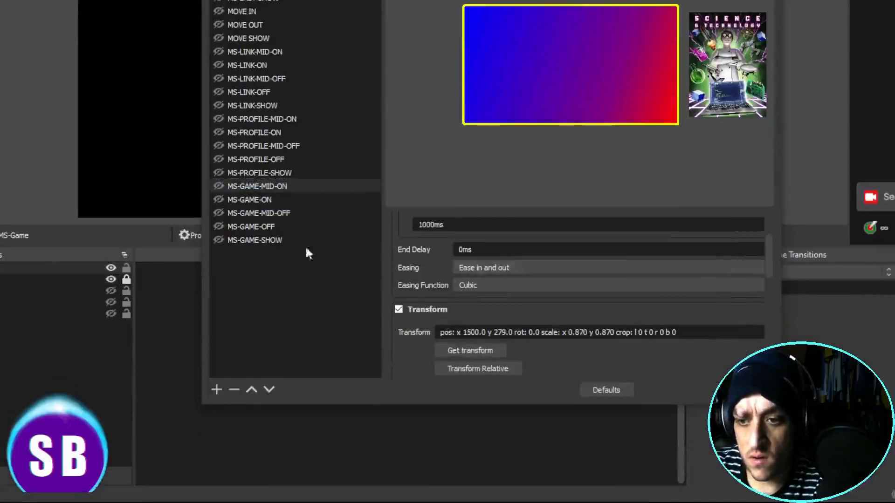
Capture the same game picture transform (x 1500.0, y 279.0, scale 0.870) in MS-GAME-MID-OFF and trigger the picture's off movement.
left_click(259, 213)
scroll(466, 338, "down", 3)
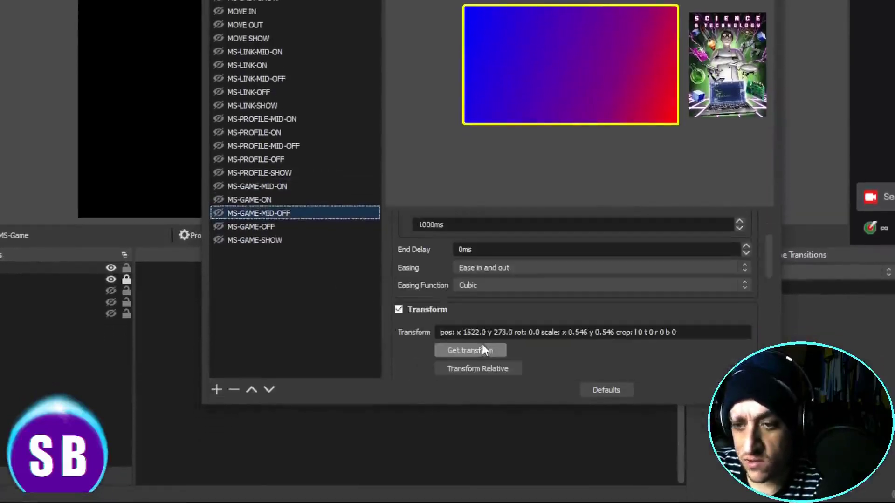
left_click(472, 352)
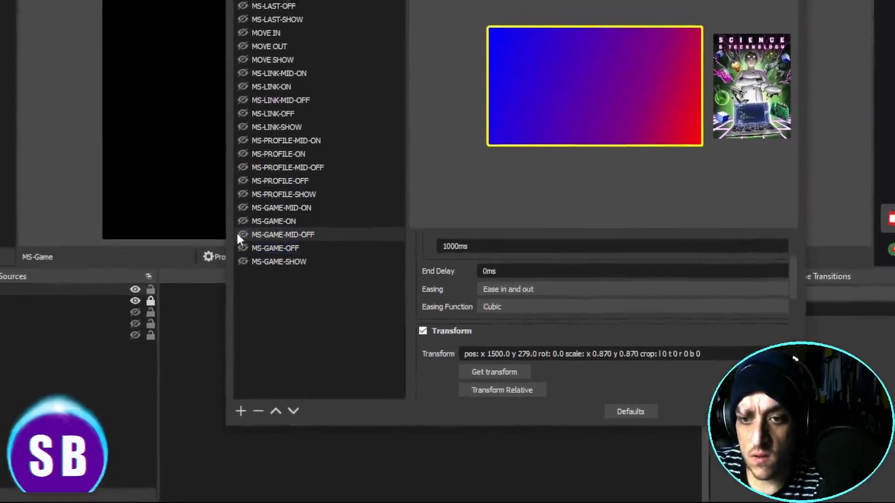
left_click(242, 237)
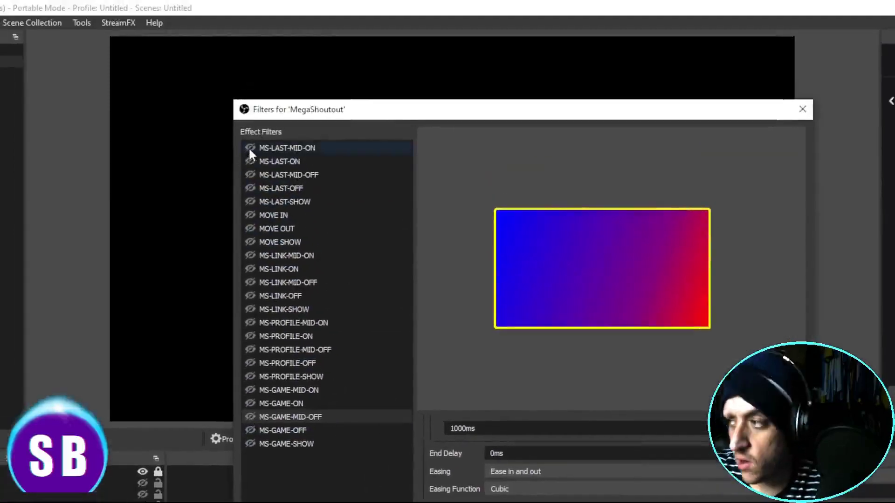
Move the filters window clear of the preview and run the LAST, LINK, PROFILE and GAME MID-ON filters together to test the animation.
key("Escape")
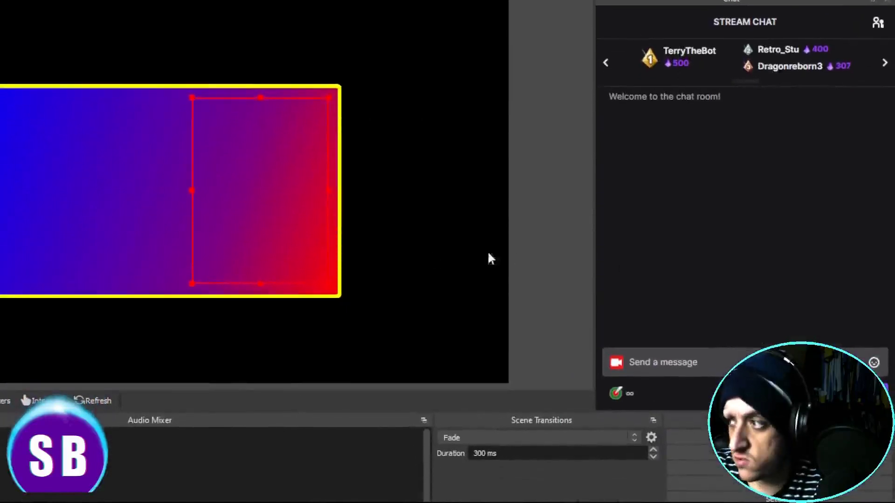
left_click_drag(894, 185, 775, 156)
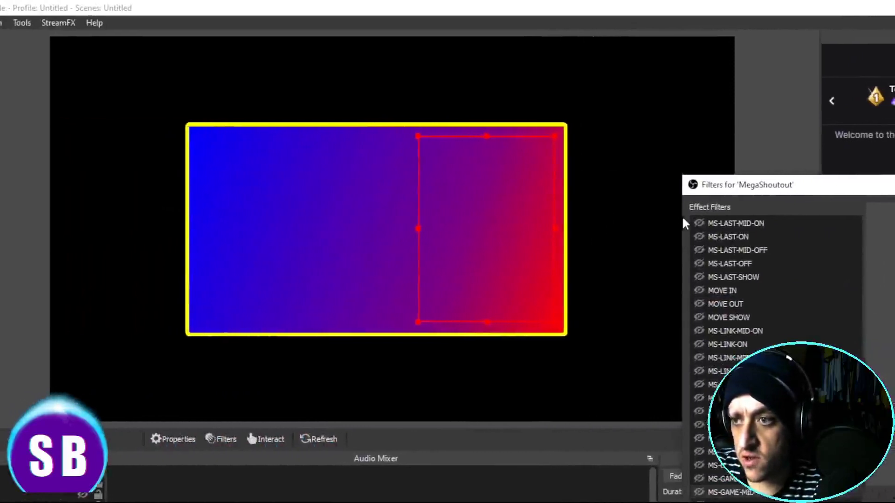
left_click(661, 225)
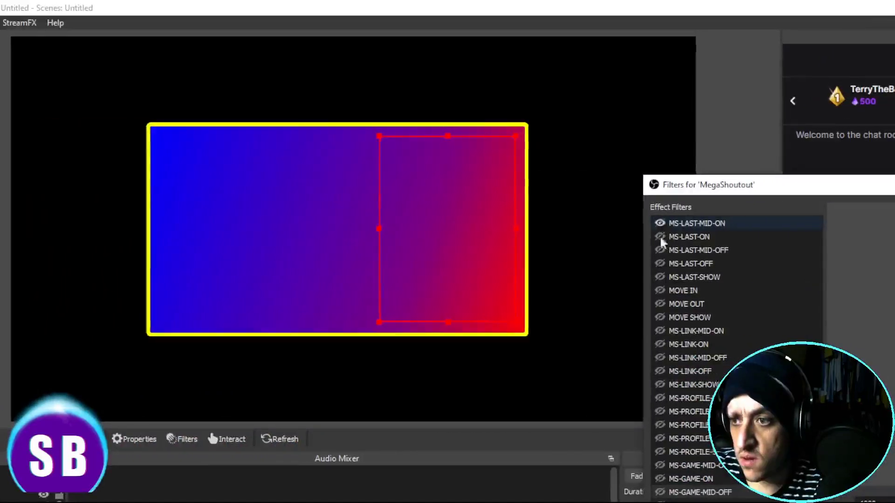
left_click(661, 331)
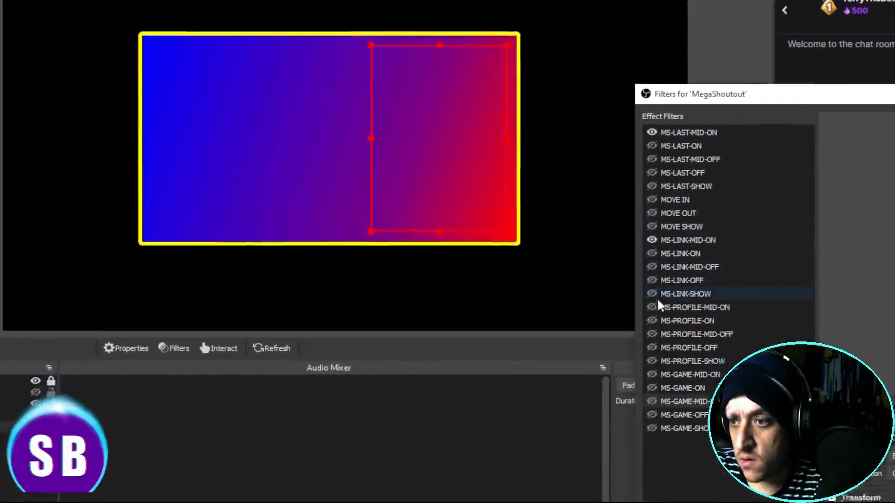
left_click(652, 349)
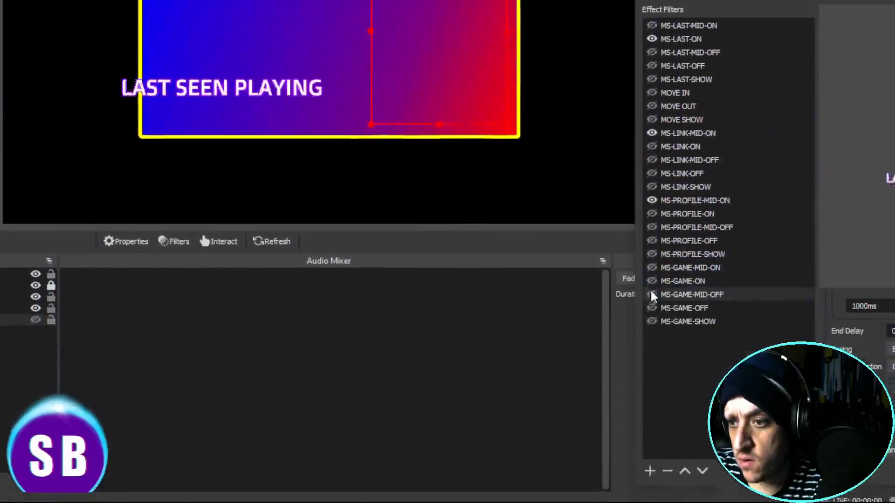
left_click(651, 305)
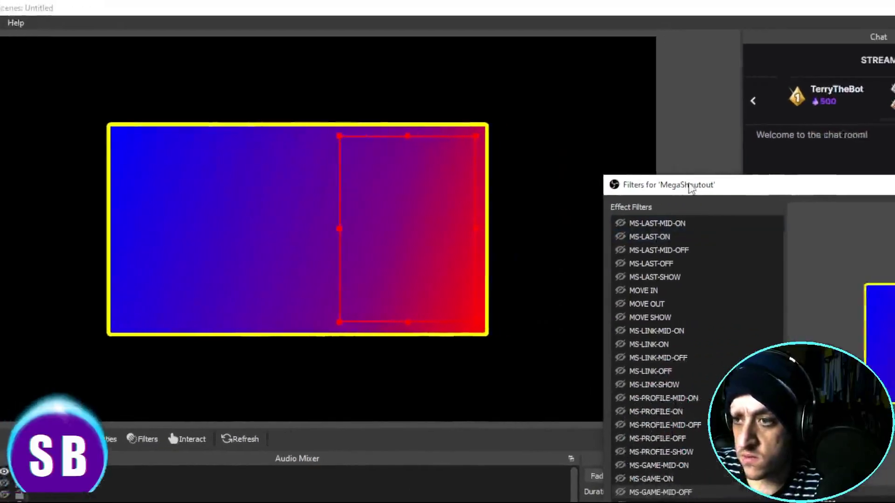
Reposition the filters window over the preview and rerun all four MID-ON filters to check the full shoutout sequence.
left_click_drag(774, 185, 647, 83)
left_click_drag(548, 84, 217, 78)
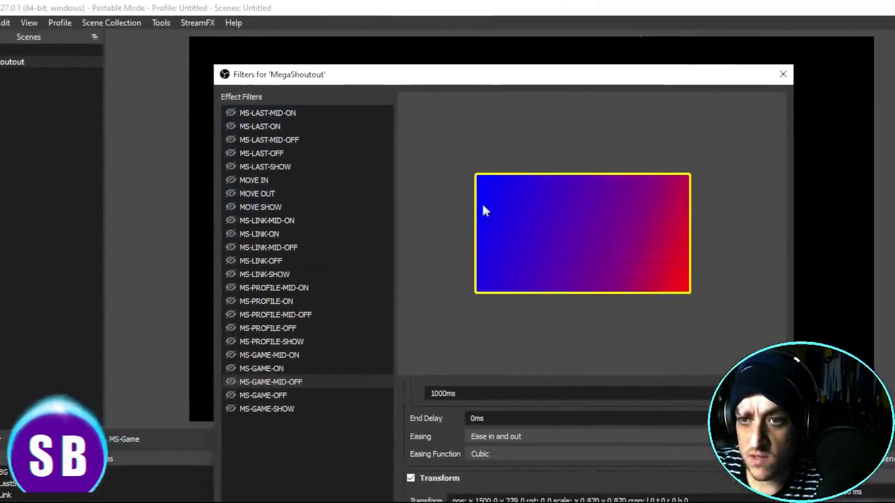
left_click(239, 113)
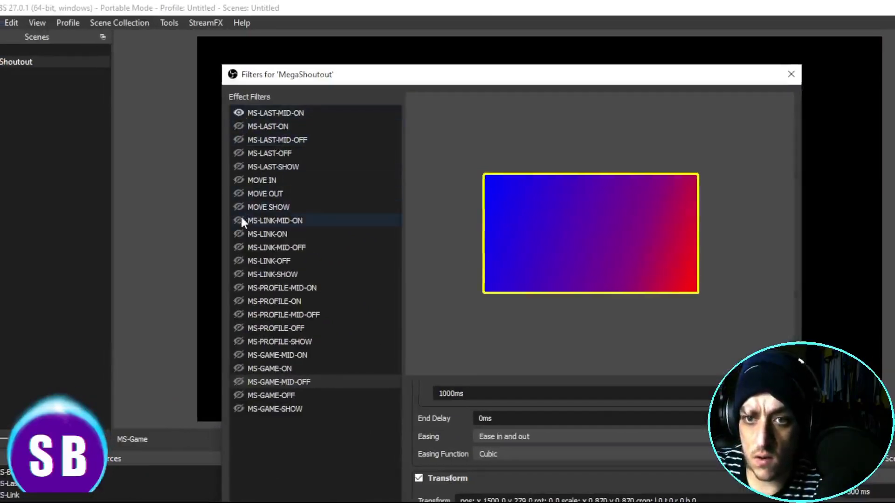
left_click(240, 221)
left_click(238, 287)
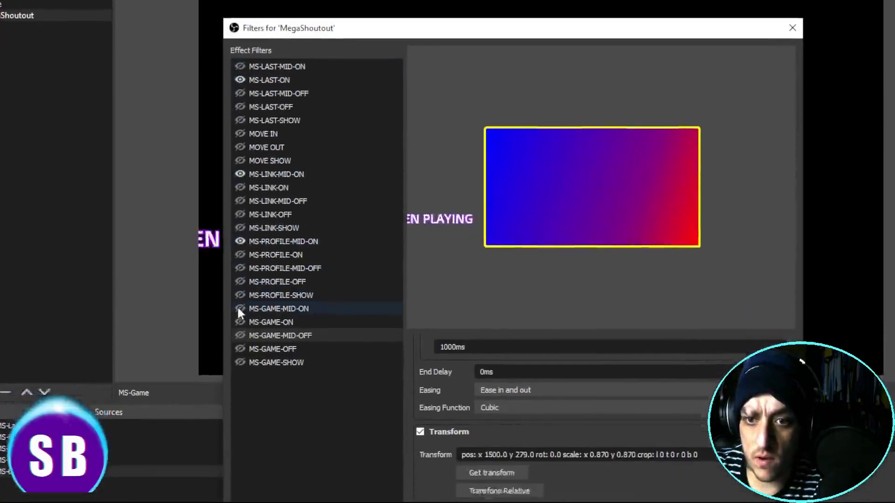
left_click(240, 309)
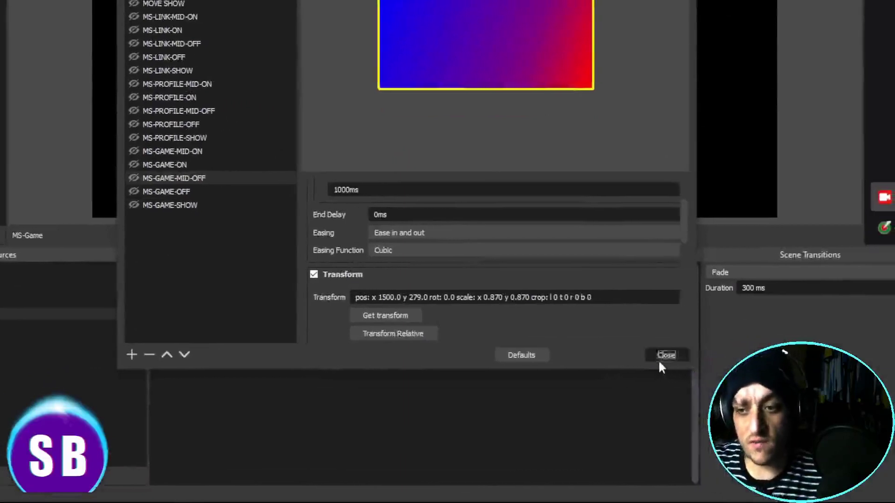
Close the scene filters, switch to Streamer.bot and display the sub-actions of the action that drives the MegaShoutout scene.
left_click(665, 356)
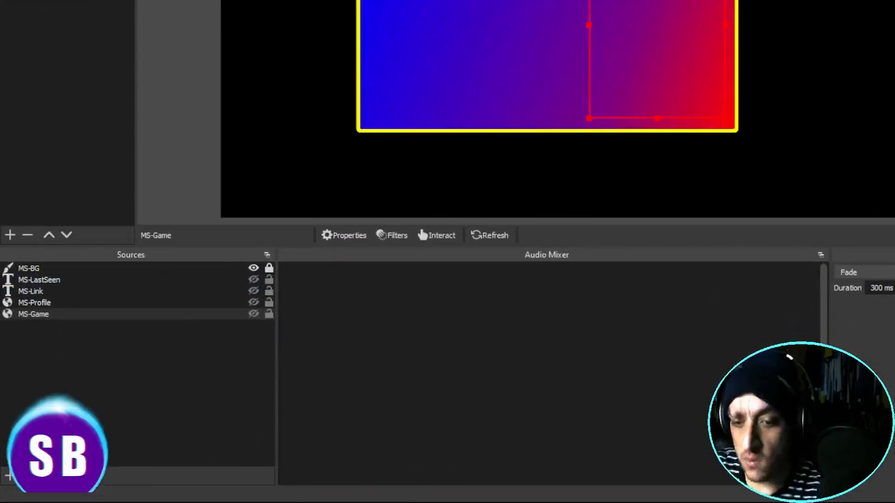
mouse_move(359, 502)
left_click(360, 462)
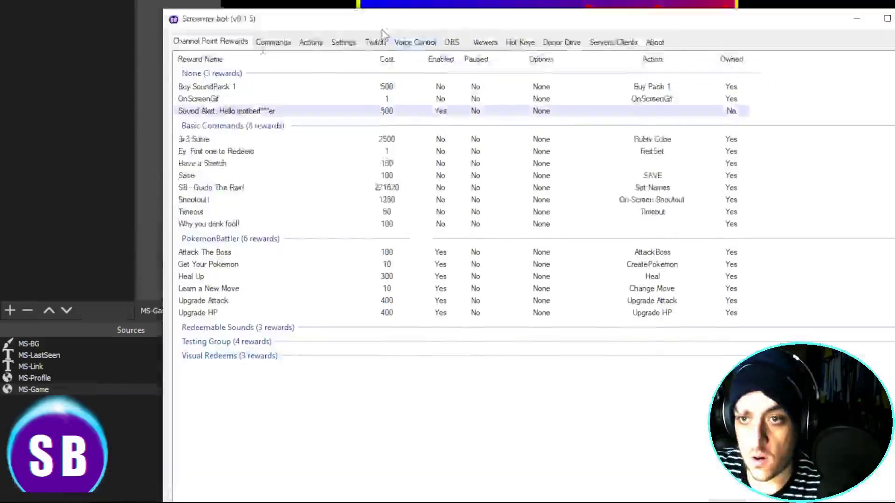
left_click(324, 170)
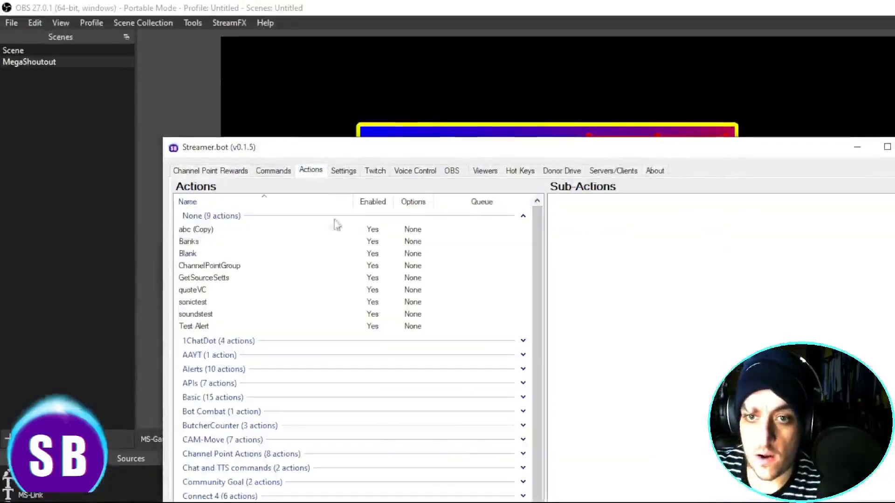
scroll(294, 317, "down", 4)
scroll(299, 345, "up", 2)
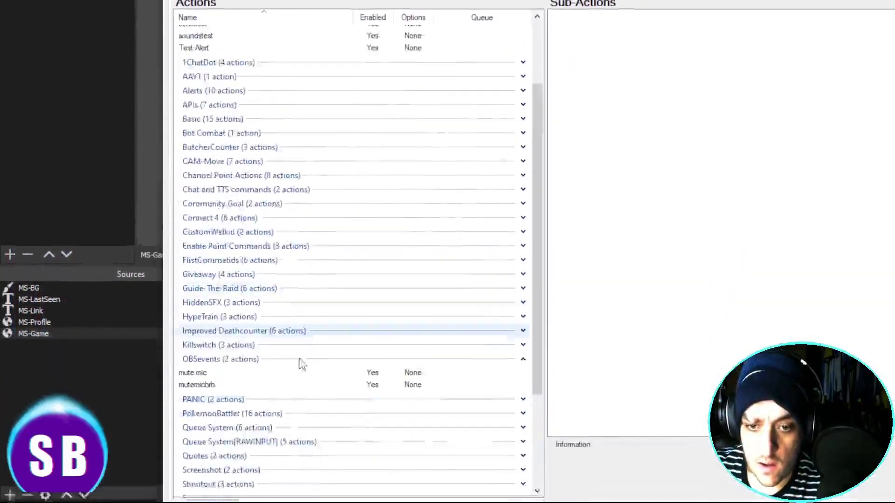
scroll(302, 364, "down", 3)
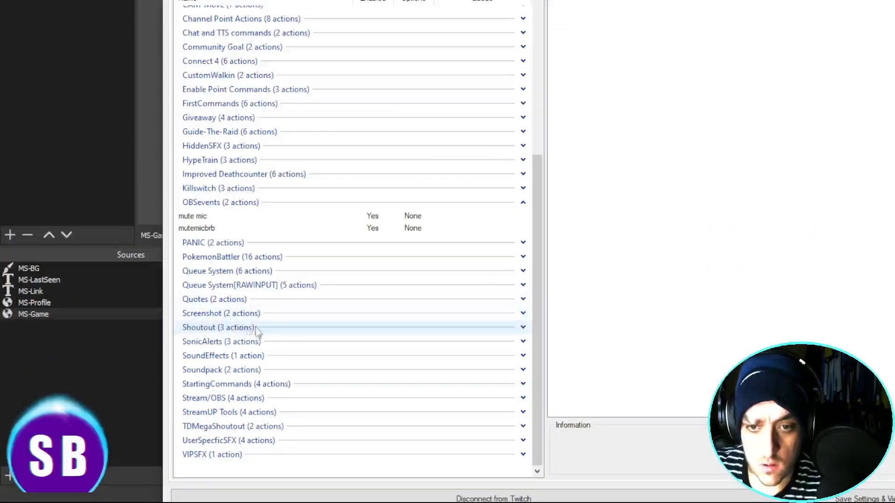
left_click(258, 329)
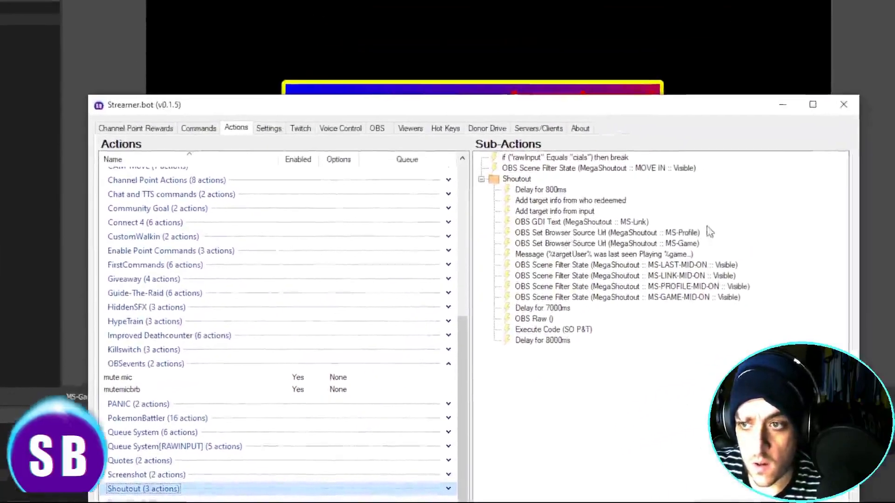
double_click(635, 270)
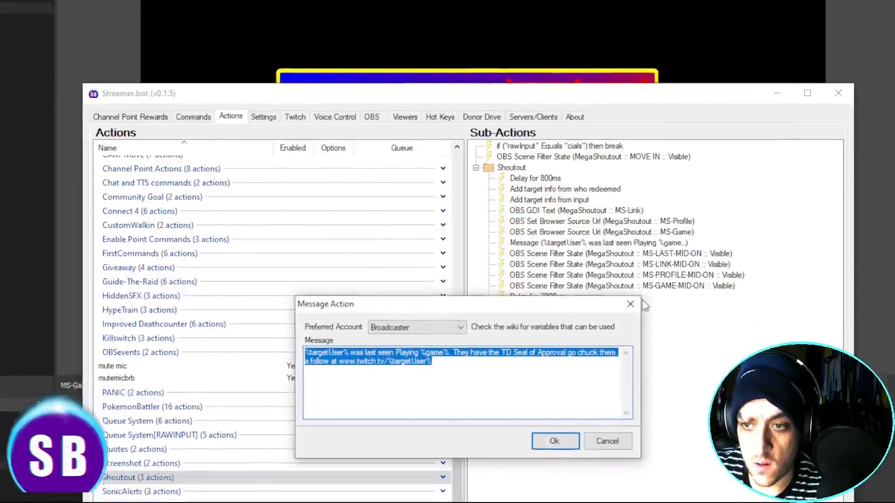
key("Escape")
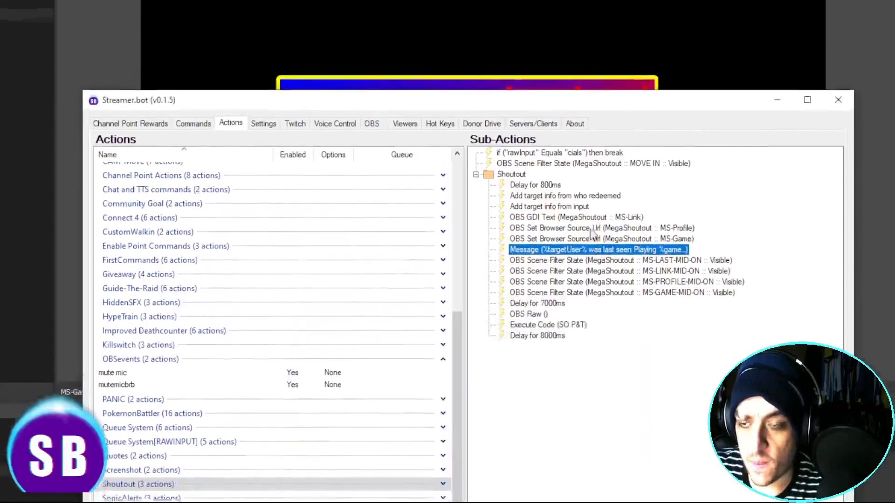
double_click(535, 239)
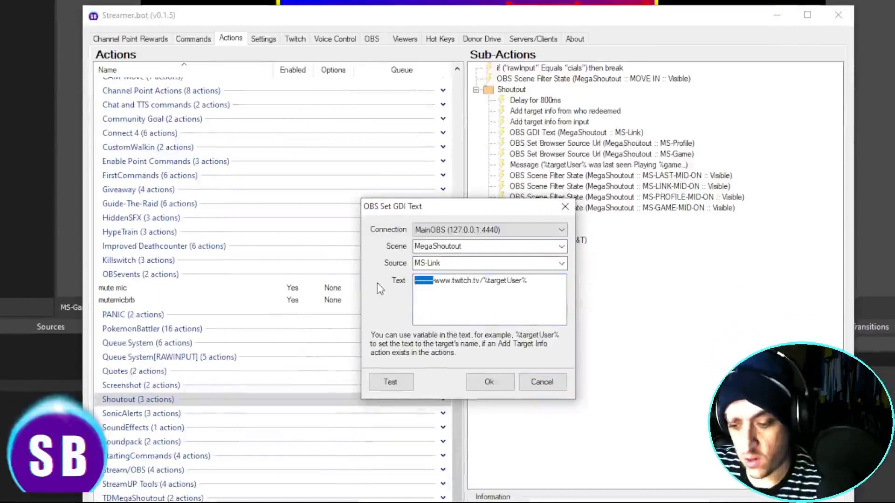
key("BackSpace")
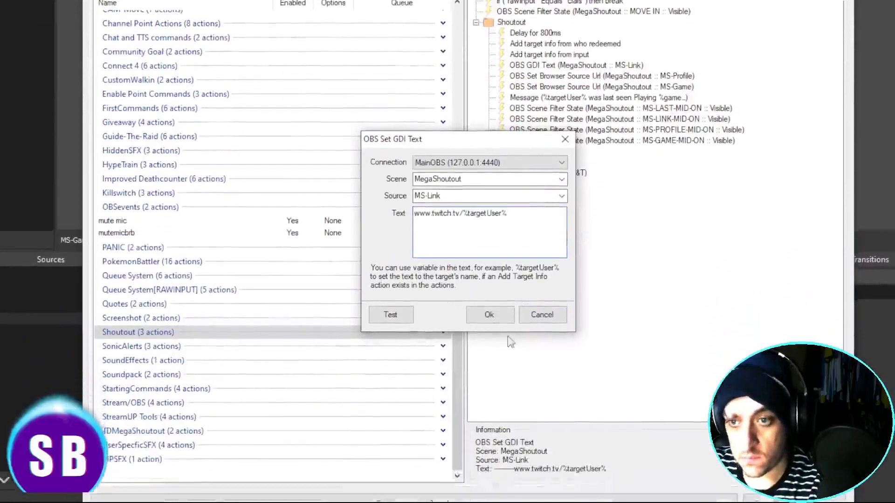
left_click(488, 309)
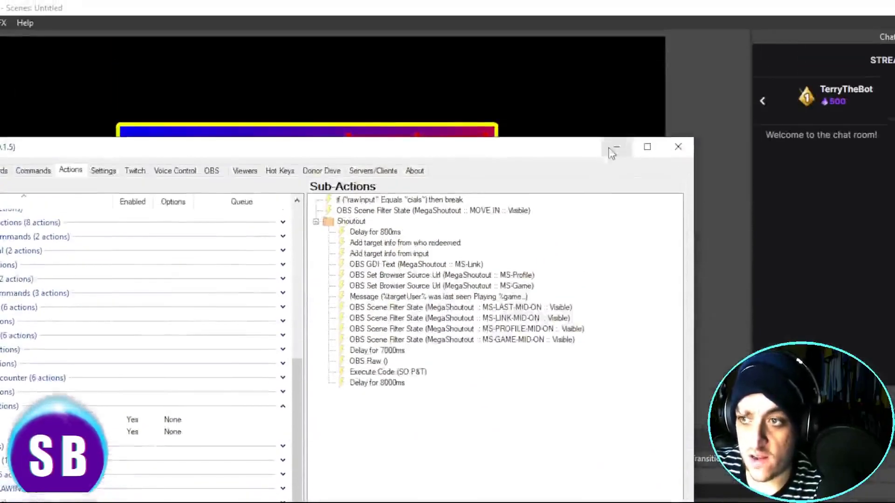
Return to OBS and move the MS-Link source above MS-BG in the source order.
left_click(610, 150)
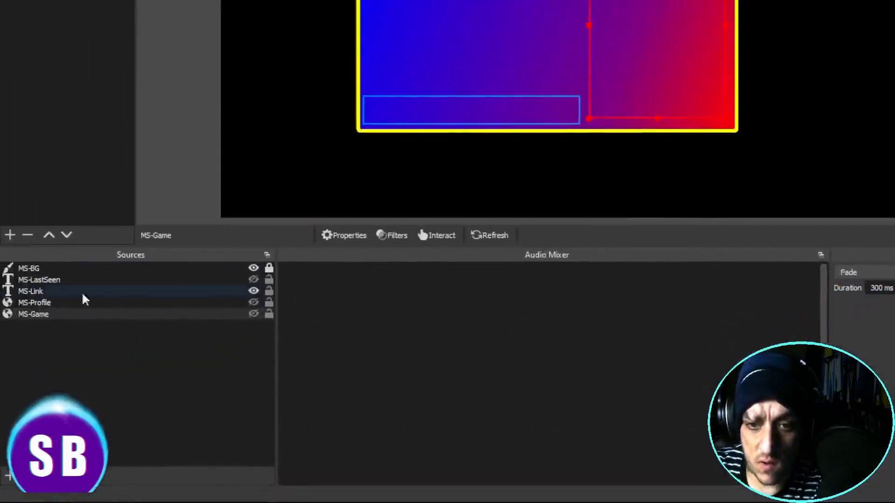
left_click_drag(50, 290, 51, 266)
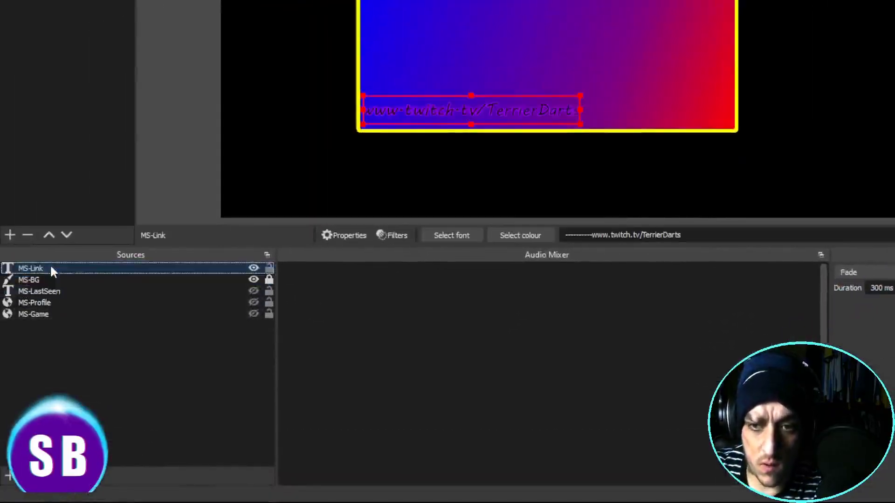
left_click(444, 320)
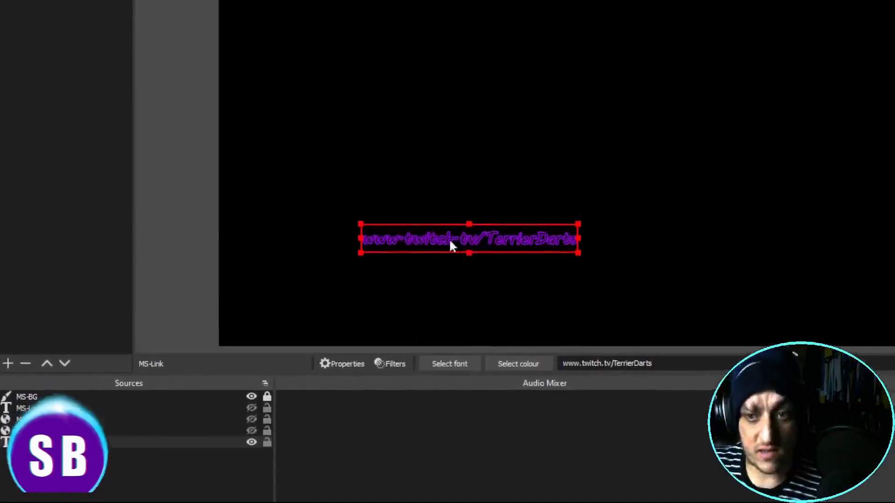
right_click(52, 62)
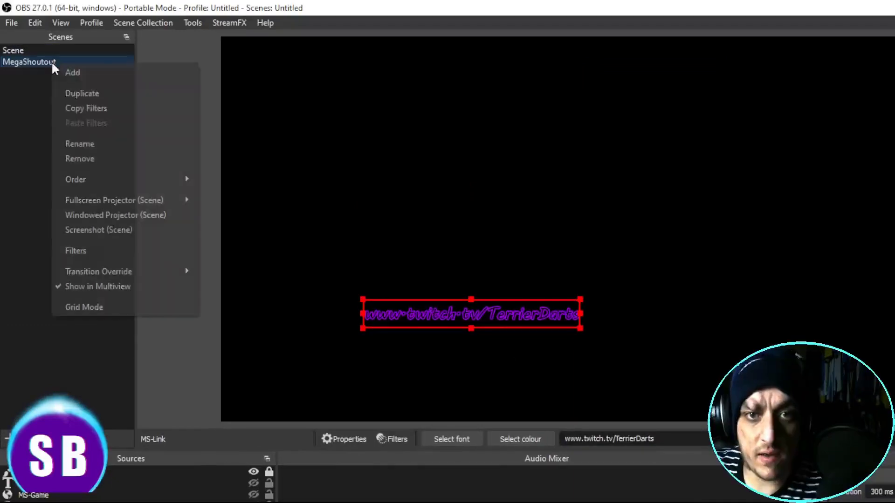
left_click(78, 107)
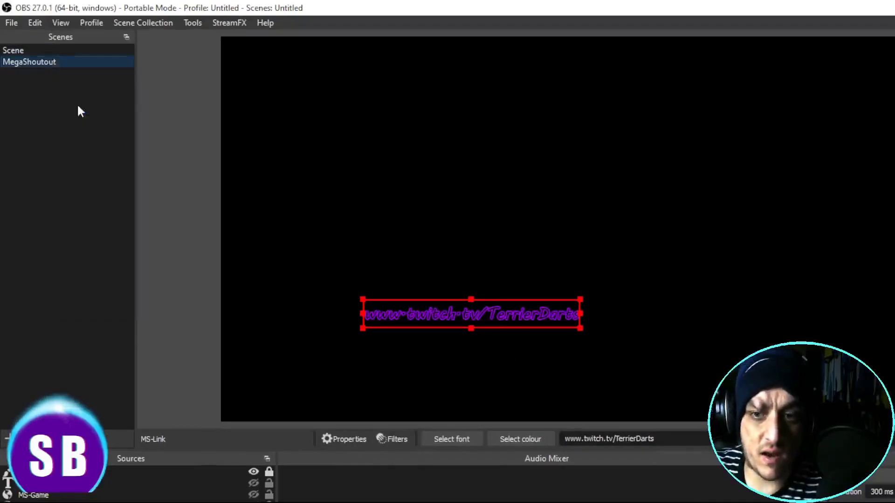
right_click(55, 53)
left_click(41, 53)
left_click(39, 64)
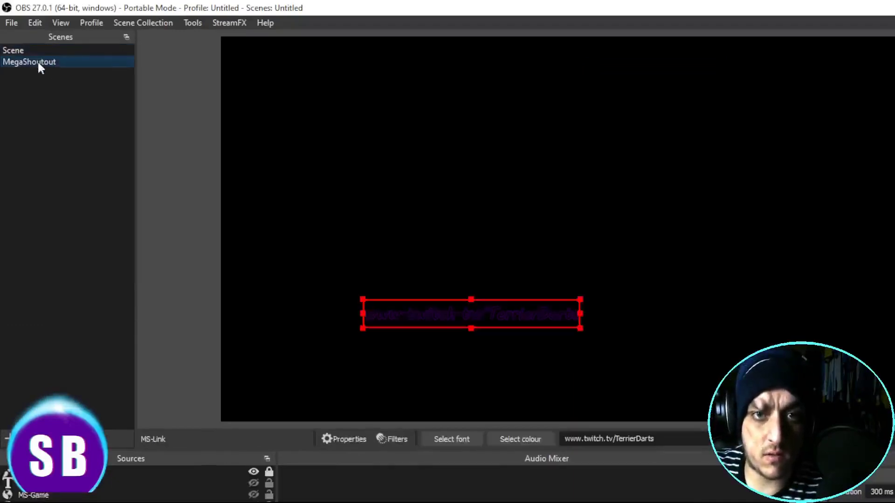
Open the MegaShoutout scene's filters and set the left crop to 0 in the MS-LINK-ON transform.
right_click(39, 62)
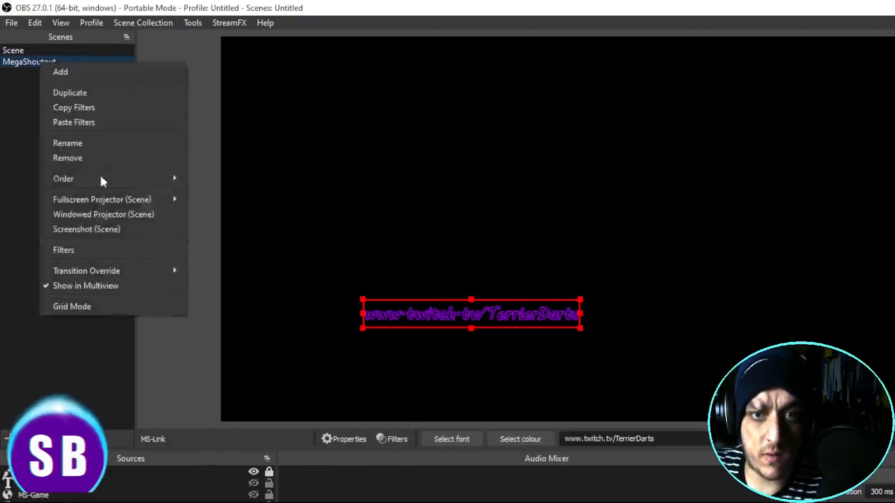
left_click(71, 250)
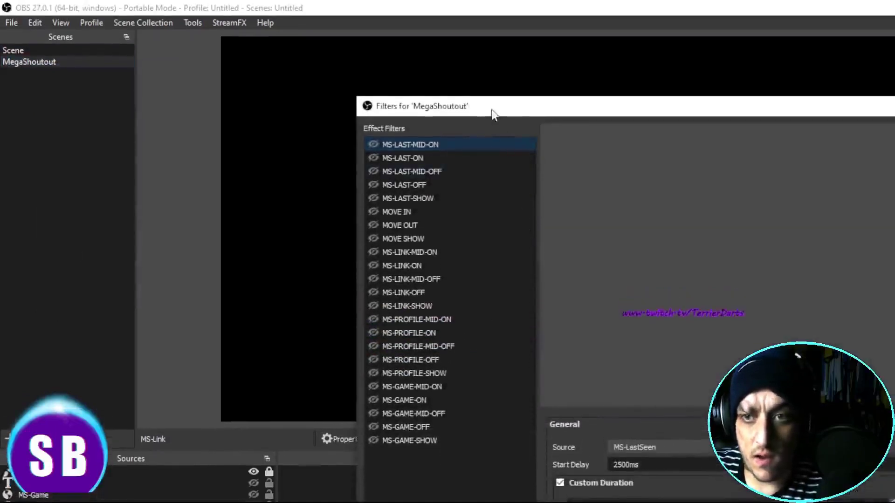
left_click(416, 262)
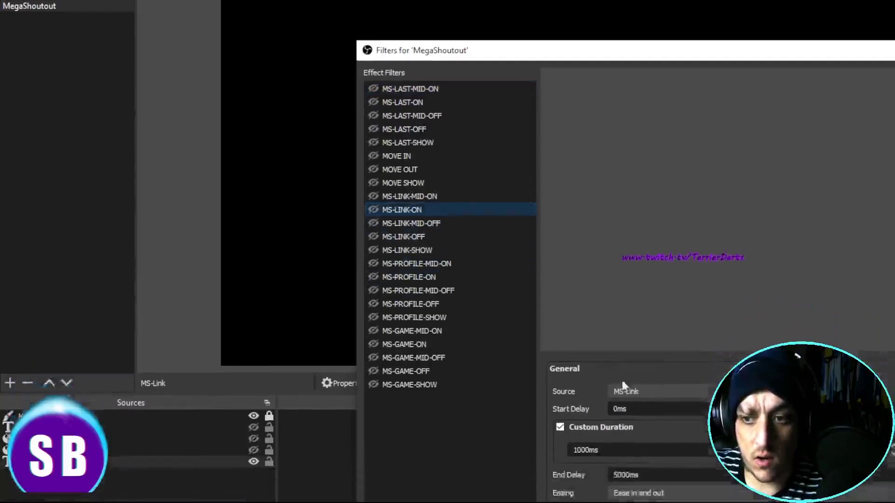
scroll(643, 410, "down", 5)
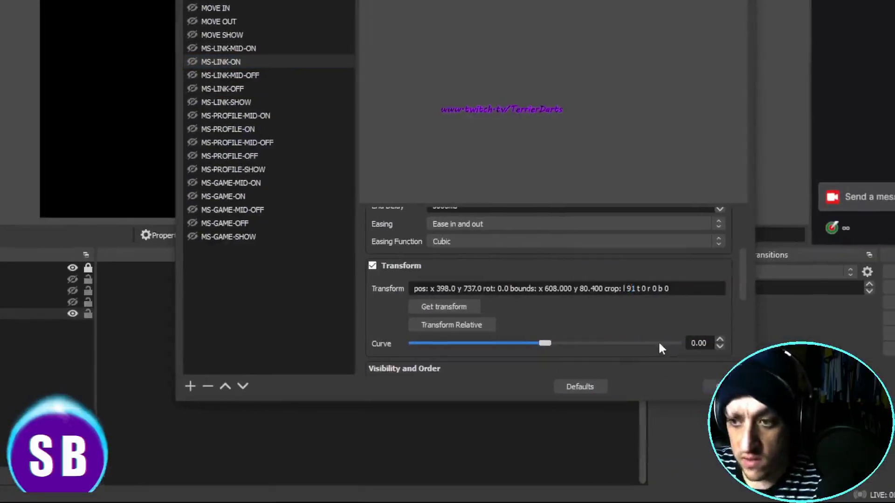
key("Delete")
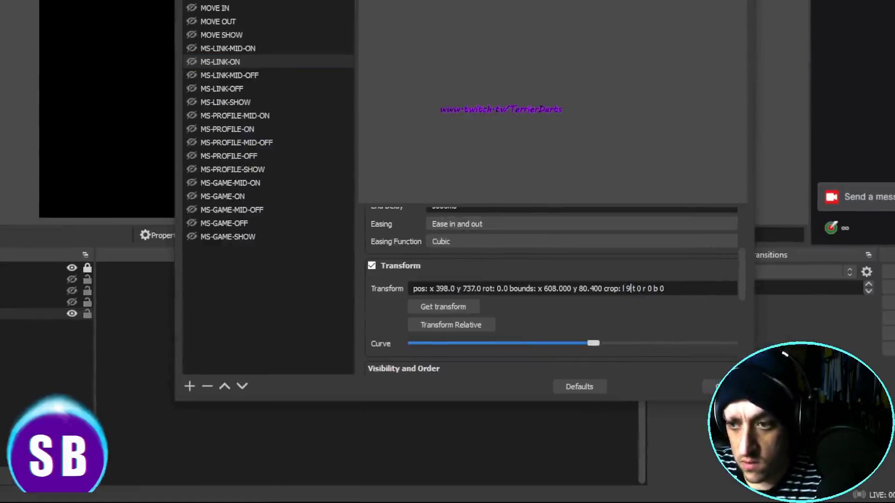
double_click(634, 288)
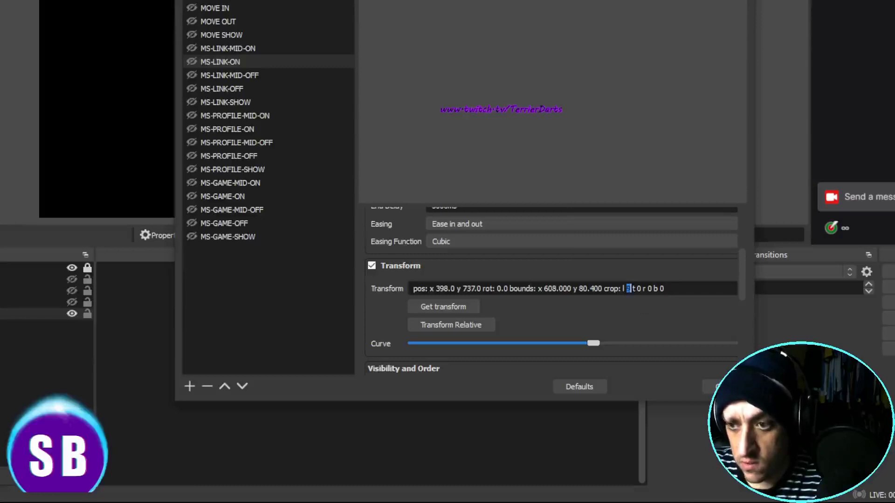
type("0")
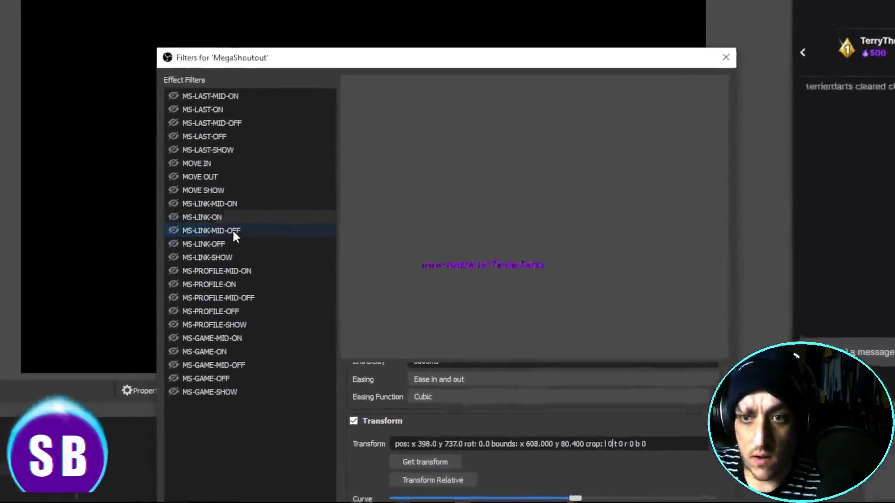
Check the MS-LINK-MID-OFF transform and set the left crop to 0 in the MS-LINK-OFF transform.
left_click(205, 199)
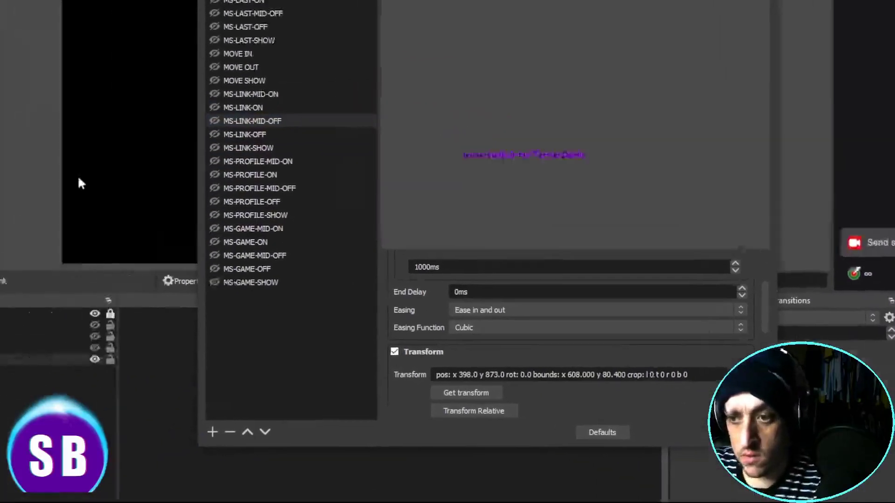
left_click(184, 98)
left_click(278, 208)
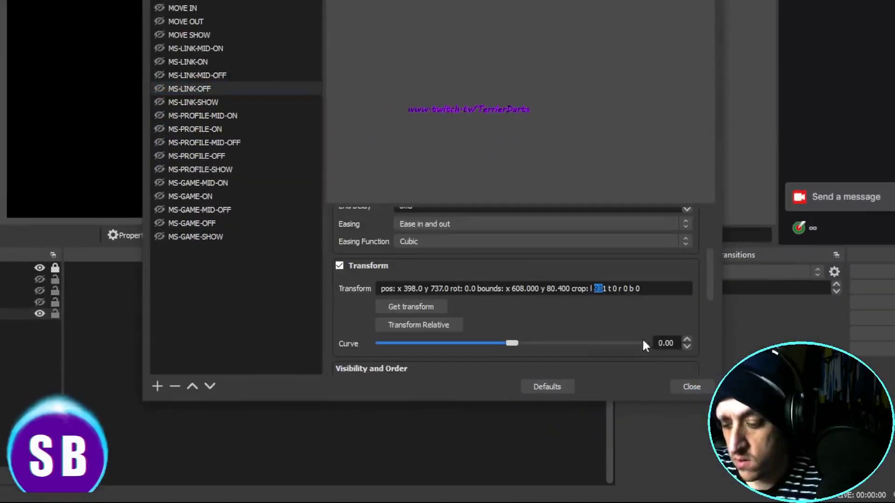
key("shift+Right")
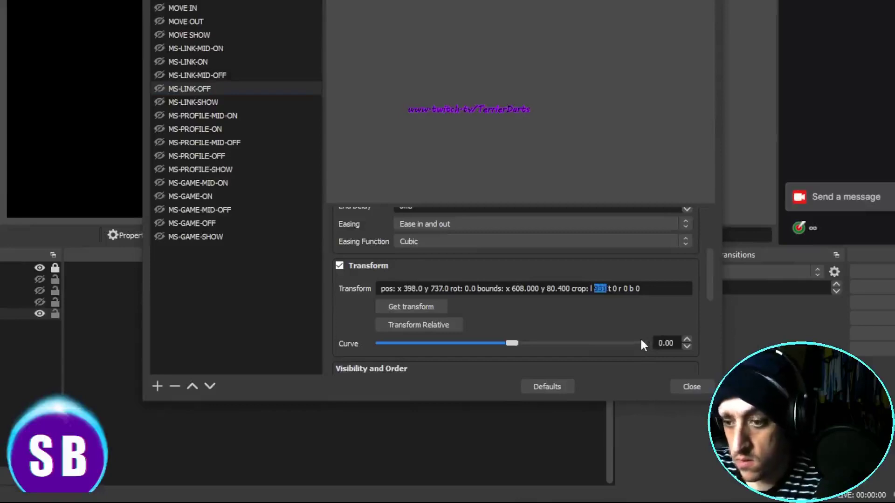
type("0")
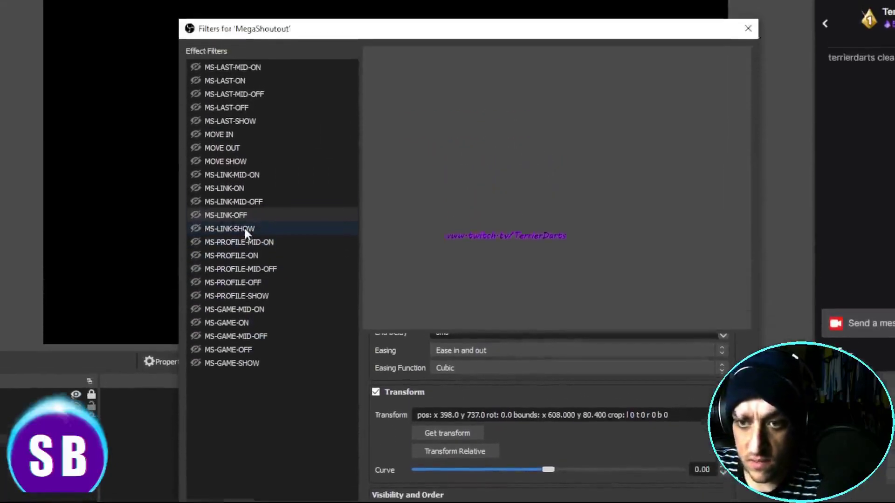
Set the left crop to 0 in the MS-LINK-SHOW transform and close the filters window.
left_click(254, 188)
scroll(672, 361, "down", 3)
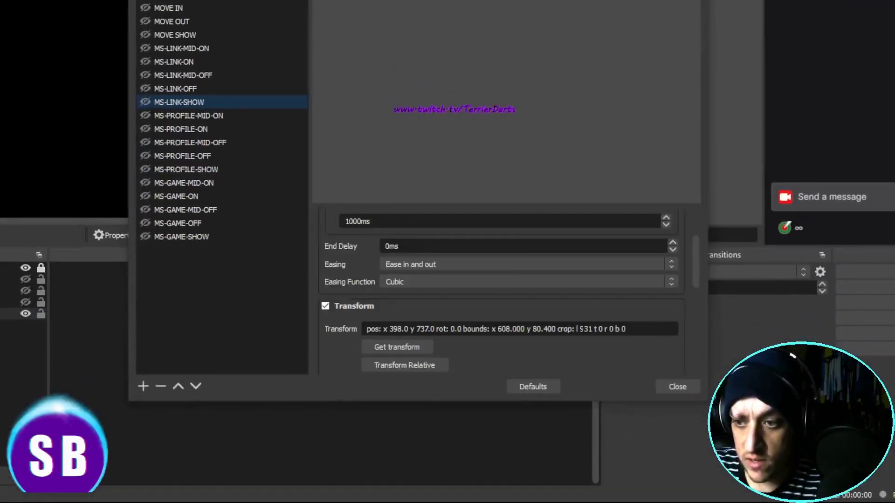
double_click(586, 329)
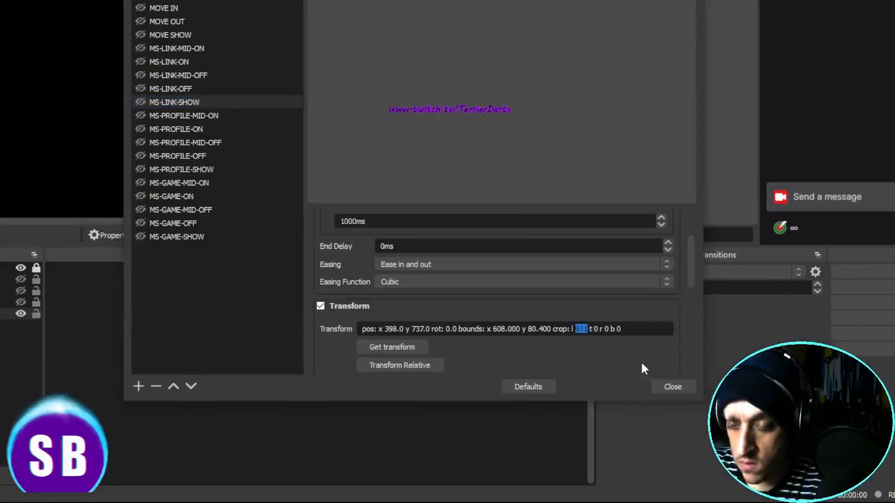
type("0")
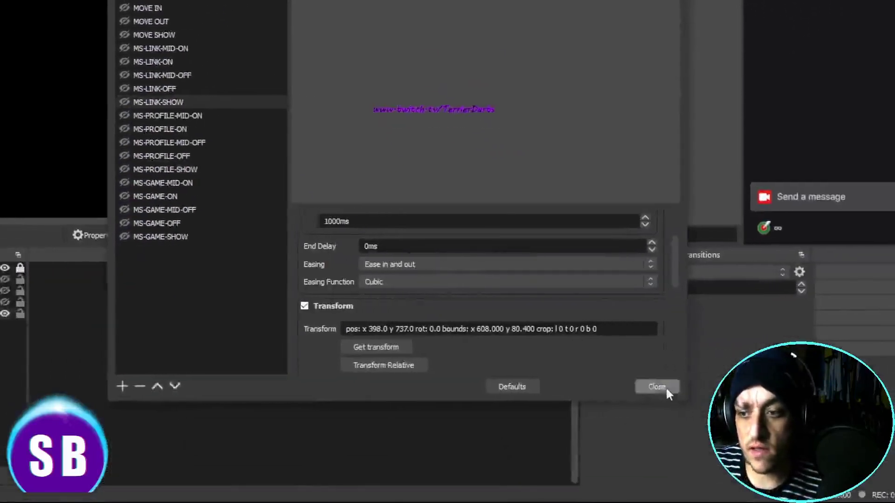
left_click(666, 387)
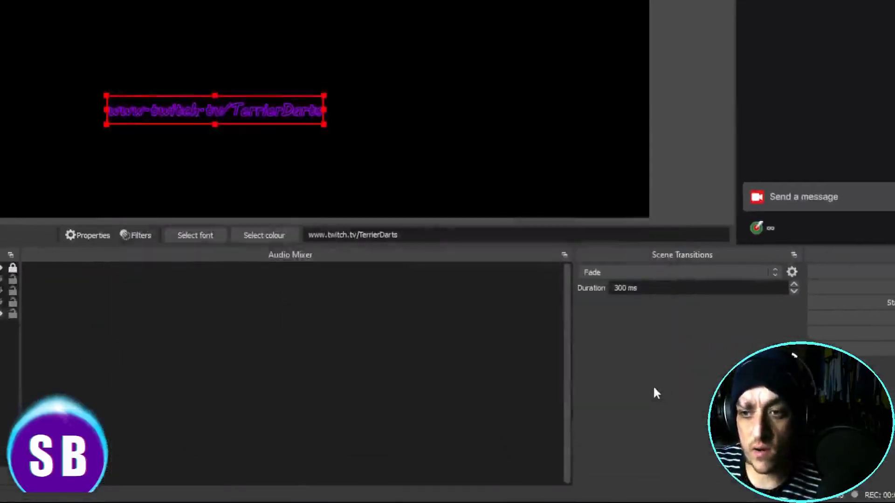
Hide the MS-Link source and enter the !so command with the streamer's channel name in the Twitch chat.
left_click(253, 314)
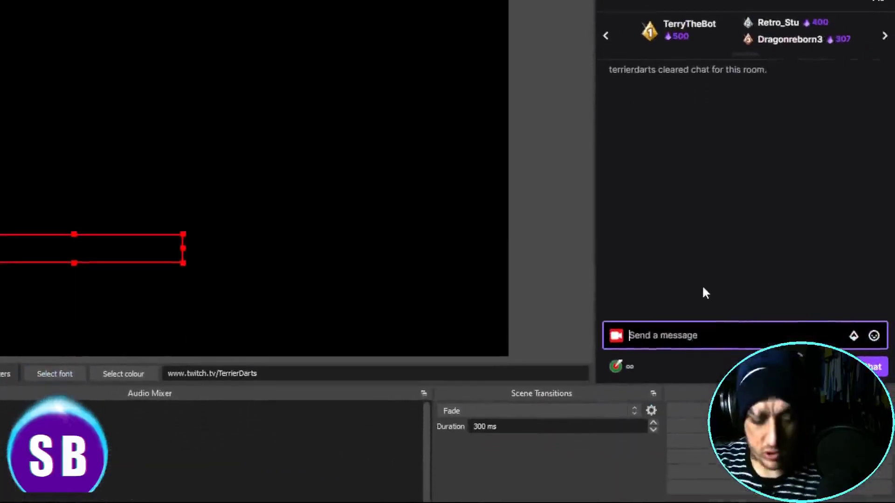
type("!so Ter")
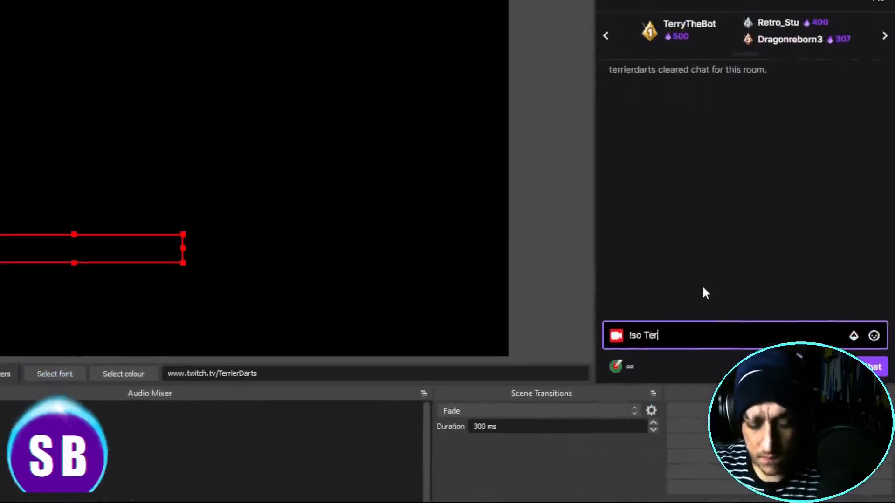
type("rierDarts")
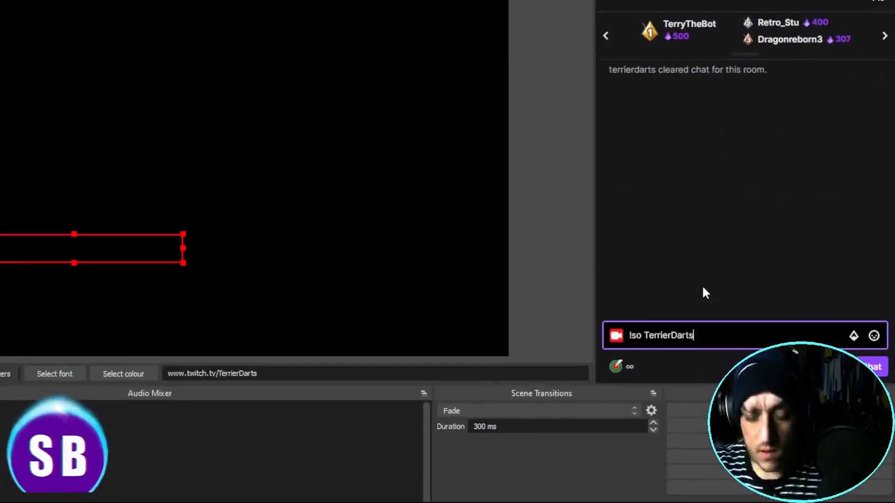